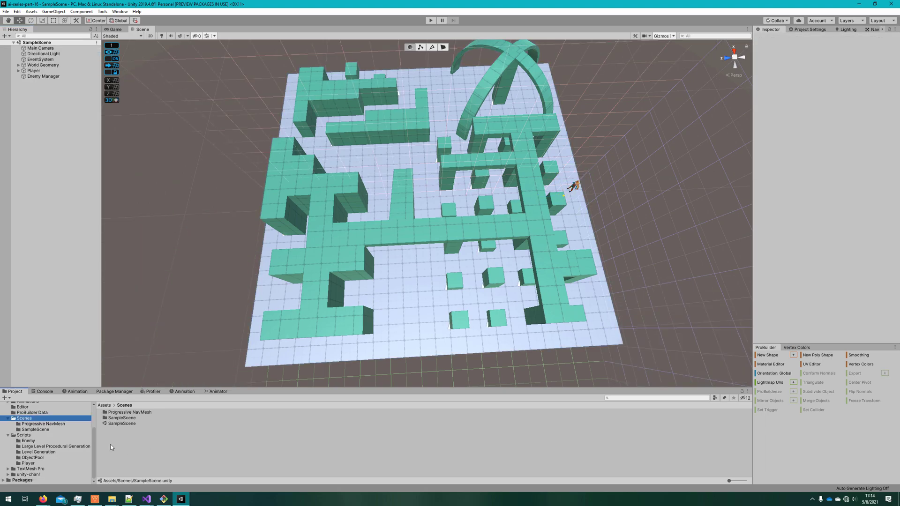
Create a folder named Additive Scene Loading inside the Scenes folder.
{"action": "right_click", "coordinate": [113, 450]}
{"action": "mouse_move", "coordinate": [186, 274]}
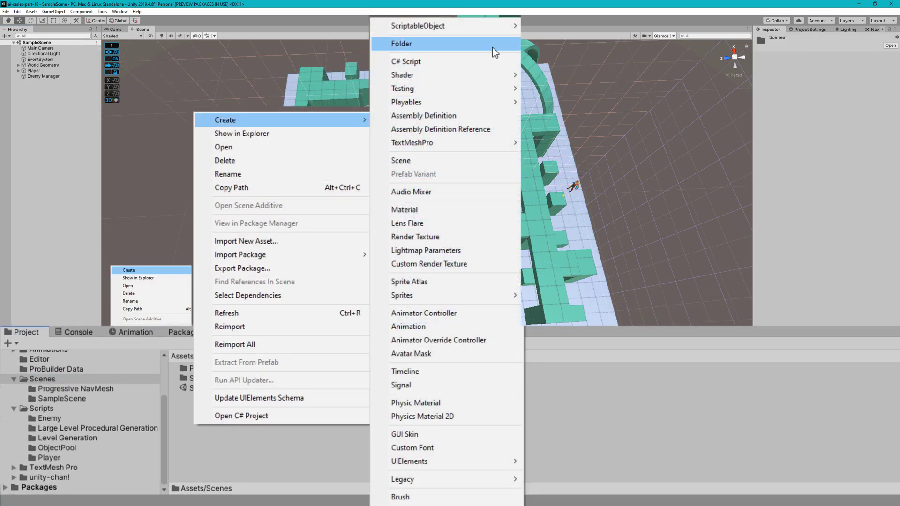
{"action": "left_click", "coordinate": [281, 228]}
{"action": "type", "text": "Additive Scene Loading"}
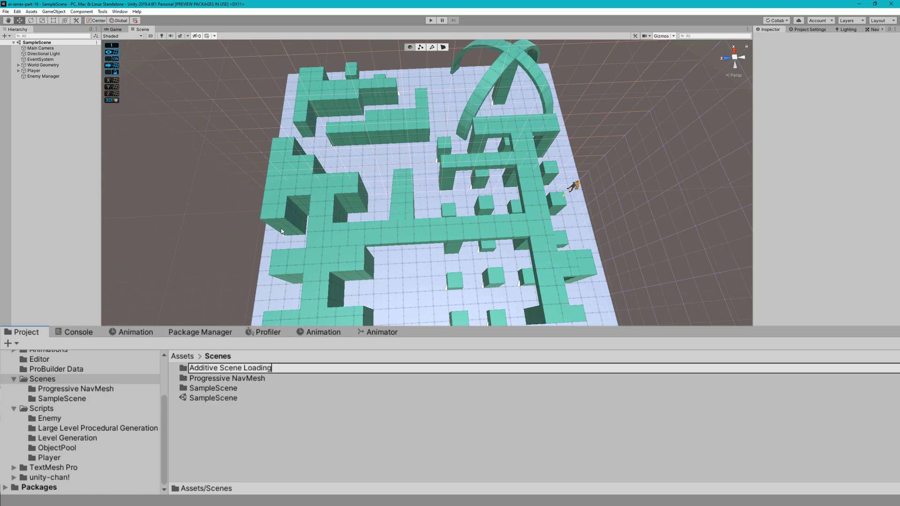
{"action": "key", "text": "Return"}
Create a scene named Additive Scene 1 in the Additive Scene Loading folder and open it.
{"action": "double_click", "coordinate": [210, 398]}
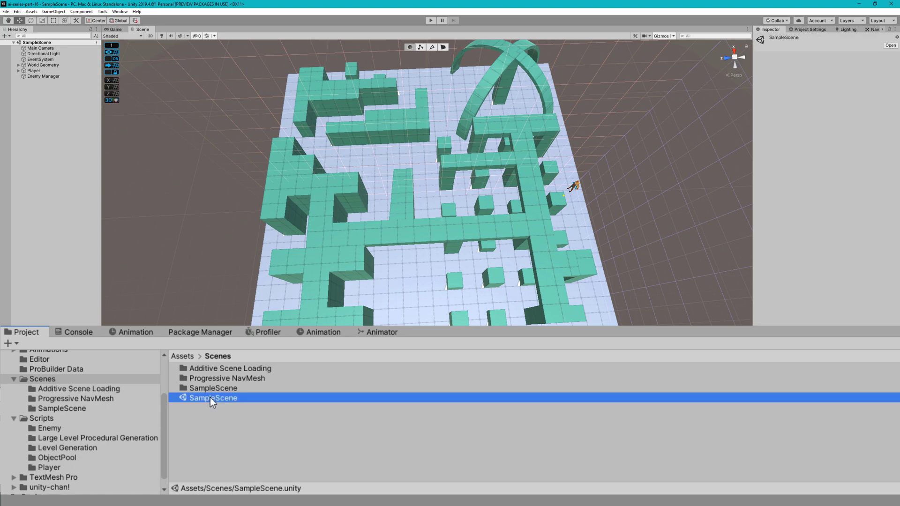
{"action": "double_click", "coordinate": [212, 368]}
{"action": "right_click", "coordinate": [232, 395]}
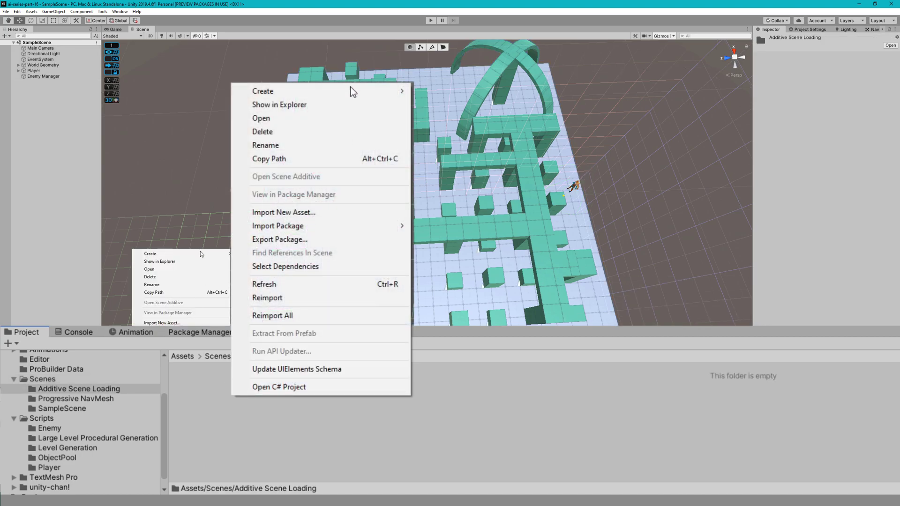
{"action": "mouse_move", "coordinate": [353, 96]}
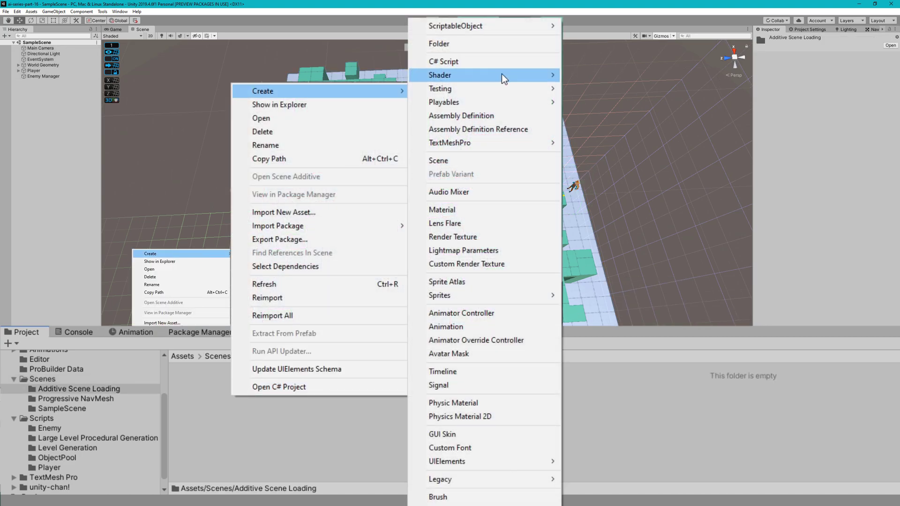
{"action": "left_click", "coordinate": [494, 161]}
{"action": "type", "text": "Additive Scene 1"}
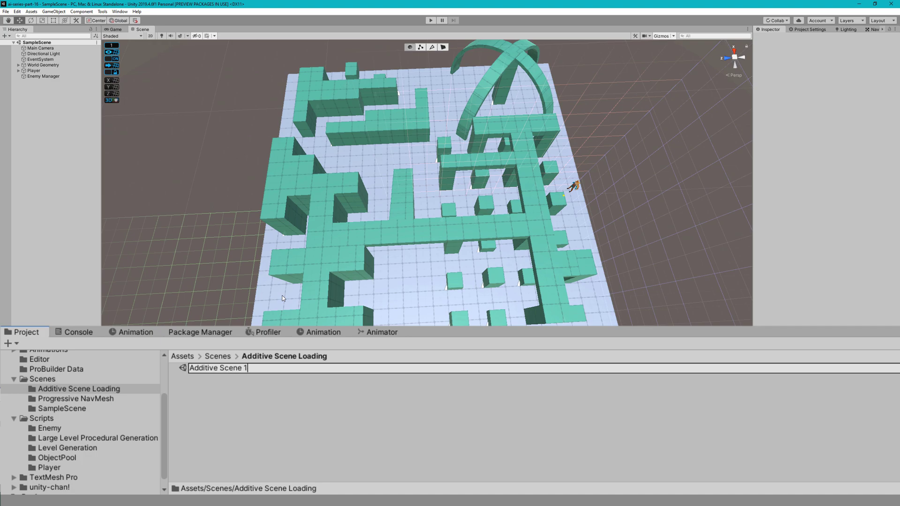
{"action": "key", "text": "Return"}
{"action": "key", "text": "Return"}
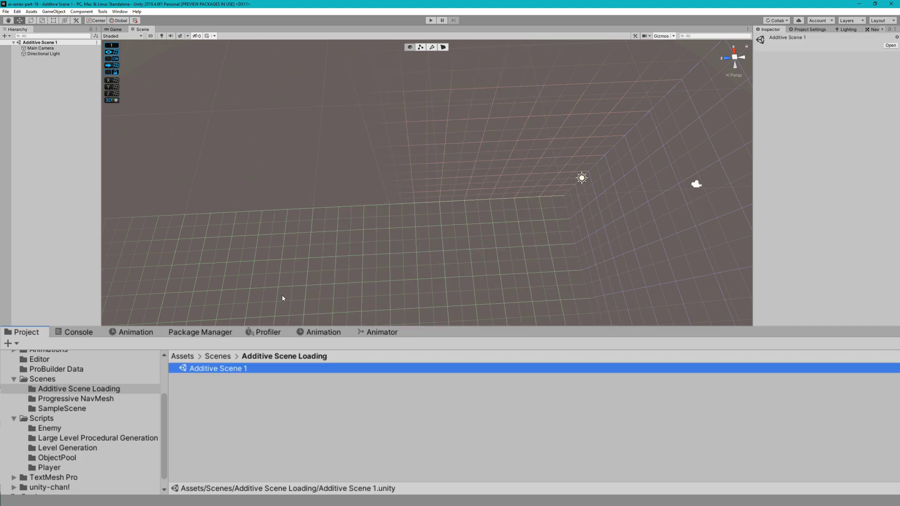
Replace the default Main Camera and Directional Light in Additive Scene 1 with the objects copied from SampleScene.
{"action": "left_click", "coordinate": [52, 51]}
{"action": "left_click", "coordinate": [52, 53], "text": "shift"}
{"action": "key", "text": "Delete"}
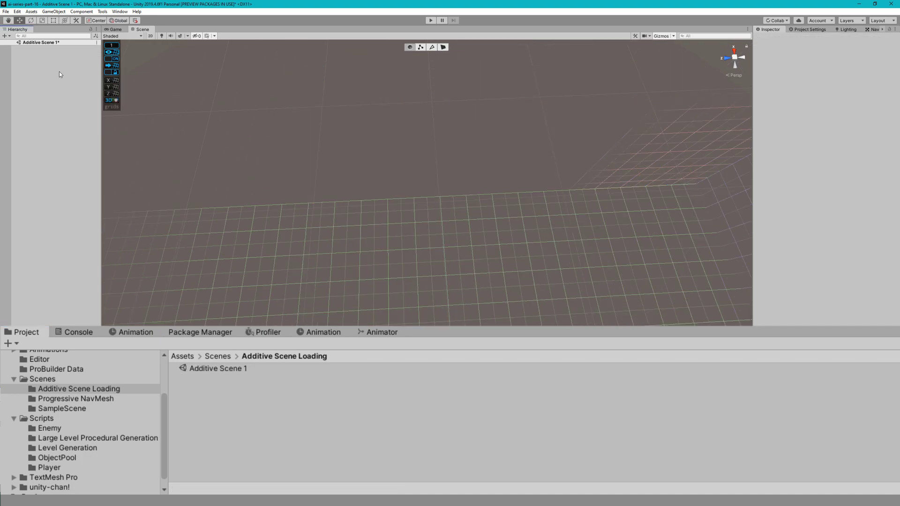
{"action": "key", "text": "ctrl+v"}
Assign World Geometry and its children to the Floor layer.
{"action": "left_click", "coordinate": [42, 49]}
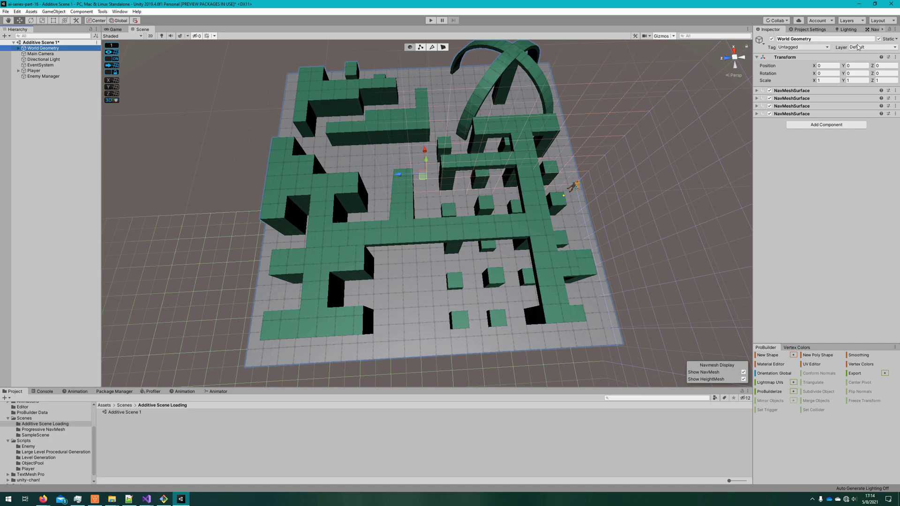
{"action": "left_click", "coordinate": [858, 47]}
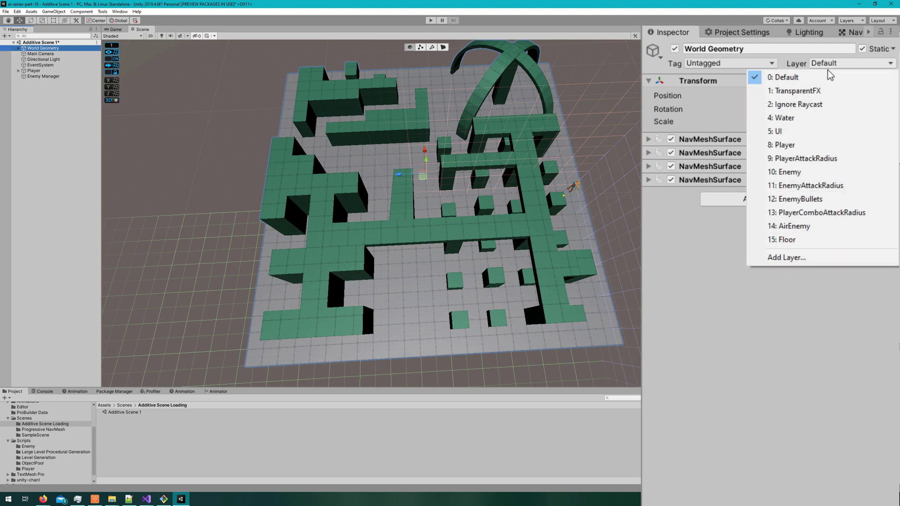
{"action": "left_click", "coordinate": [837, 143]}
{"action": "left_click", "coordinate": [423, 263]}
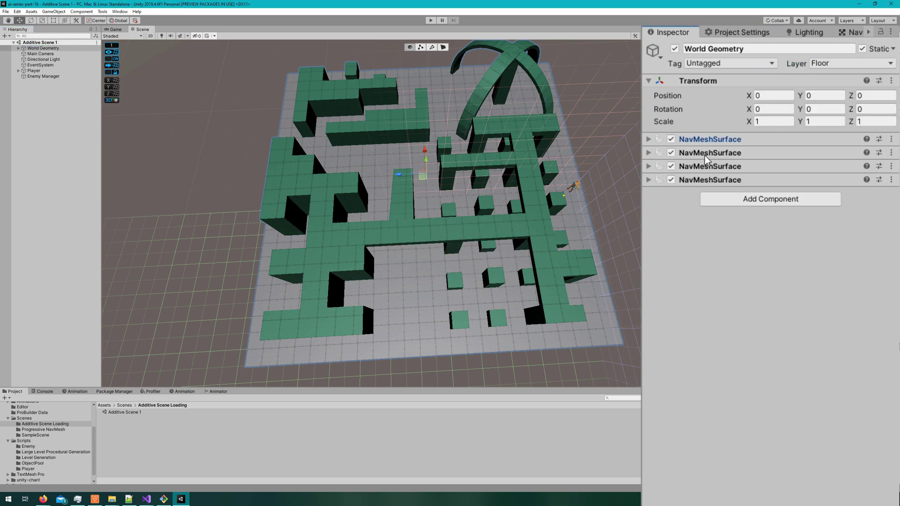
Bake World Geometry's four NavMeshSurfaces in Additive Scene 1, for the Player, Enemy 1, Tall Enemy and Flying Enemy agents.
{"action": "left_click", "coordinate": [710, 140]}
{"action": "left_click", "coordinate": [858, 293]}
{"action": "left_click", "coordinate": [767, 312]}
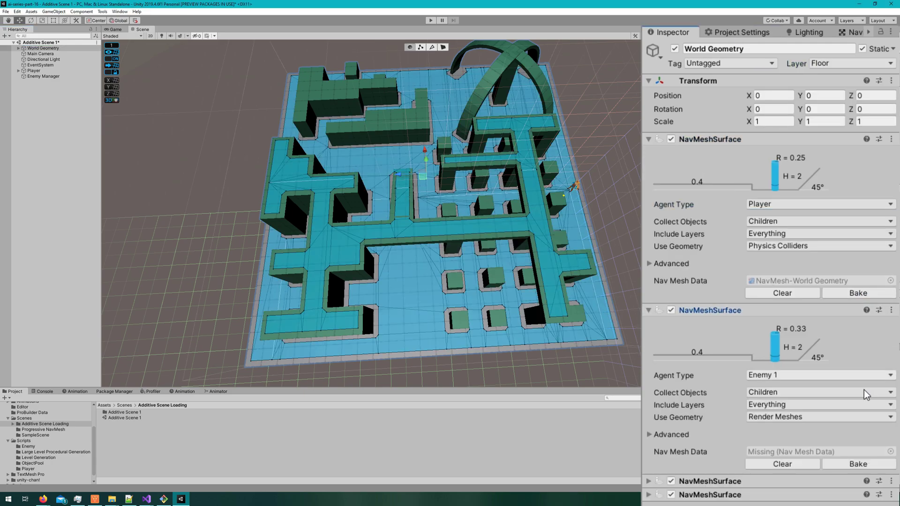
{"action": "left_click", "coordinate": [858, 464]}
{"action": "left_click", "coordinate": [725, 483]}
{"action": "scroll", "coordinate": [725, 488], "scroll_direction": "down", "scroll_amount": 3}
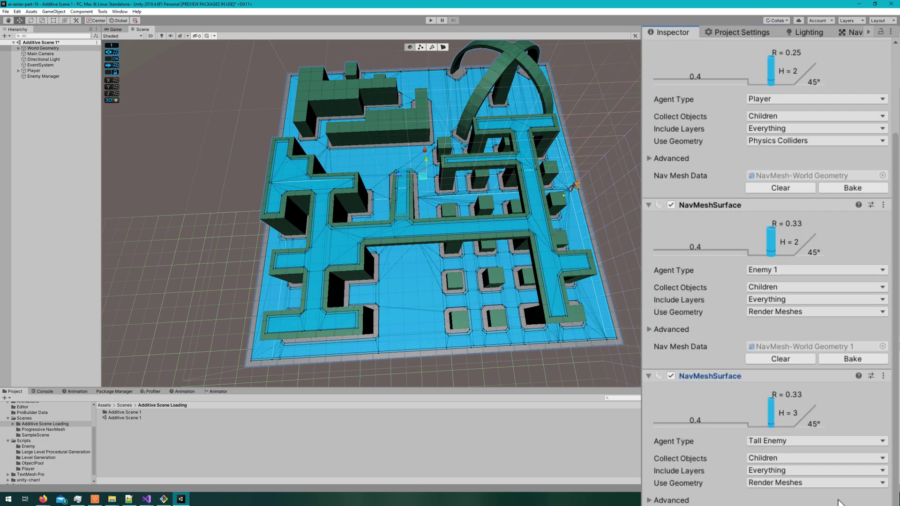
{"action": "left_click", "coordinate": [765, 397]}
{"action": "scroll", "coordinate": [764, 397], "scroll_direction": "down", "scroll_amount": 5}
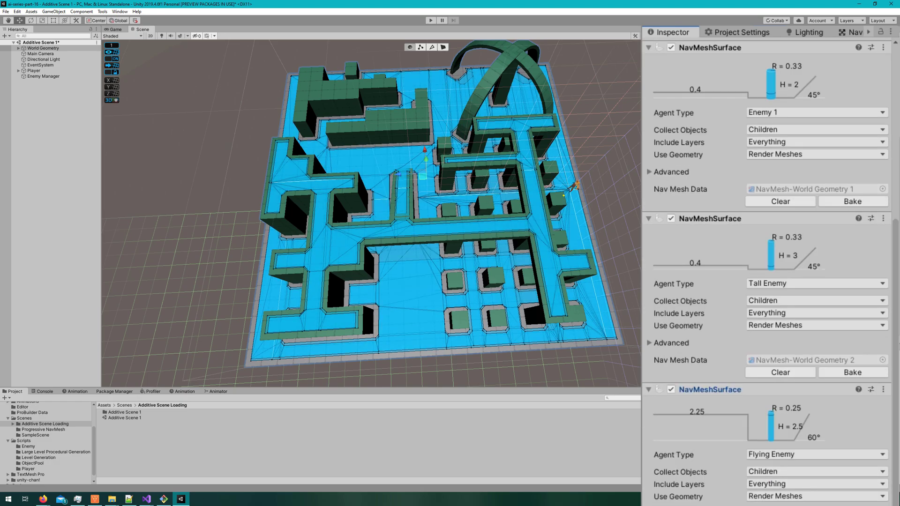
{"action": "left_click", "coordinate": [867, 395]}
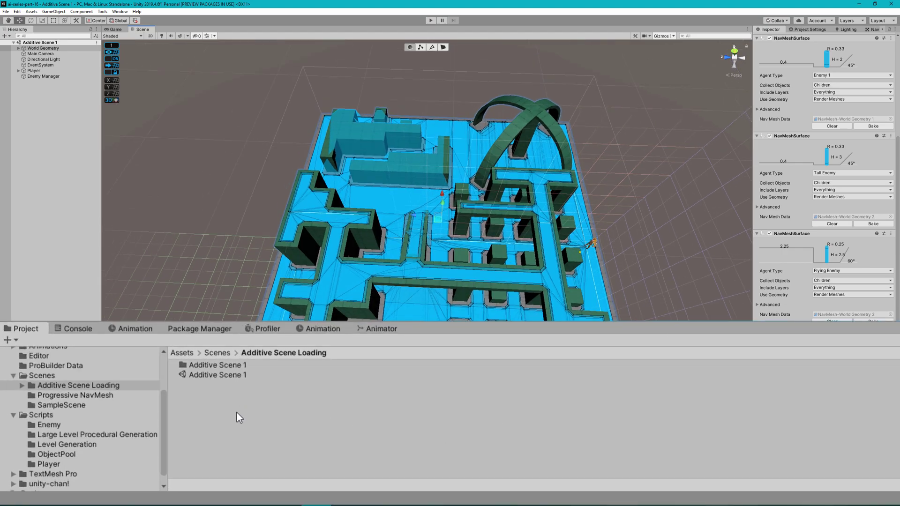
Create a second scene named Additive Scene 2 in the Additive Scene Loading folder and open it.
{"action": "right_click", "coordinate": [237, 412]}
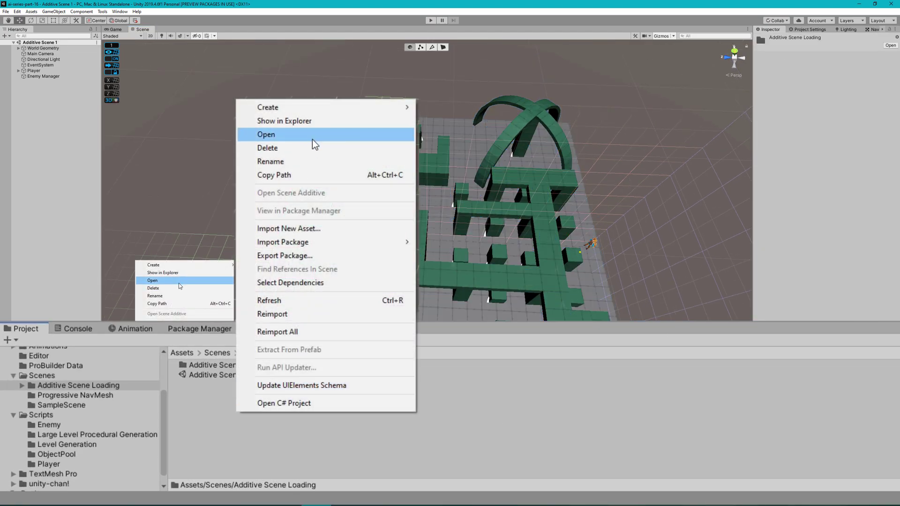
{"action": "mouse_move", "coordinate": [342, 107]}
{"action": "left_click", "coordinate": [474, 160]}
{"action": "type", "text": "A"}
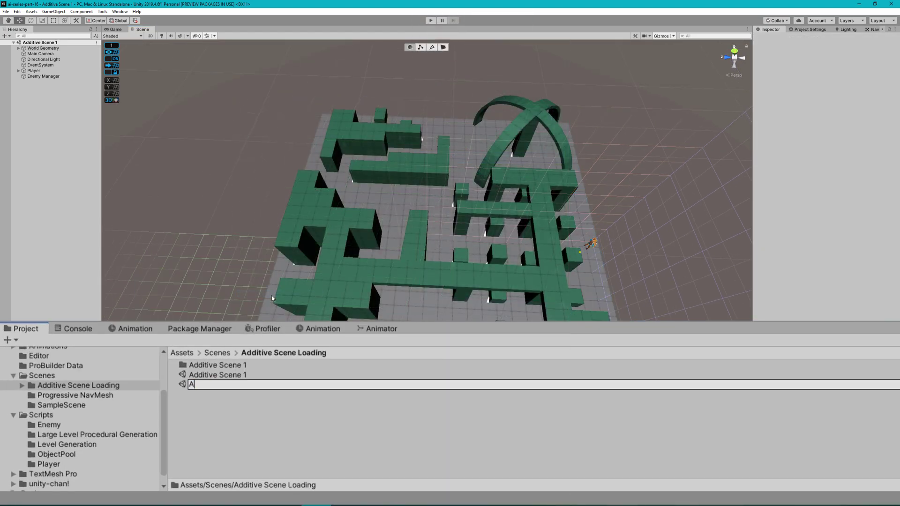
{"action": "type", "text": "dditive Scene 2"}
{"action": "key", "text": "Return"}
{"action": "key", "text": "Return"}
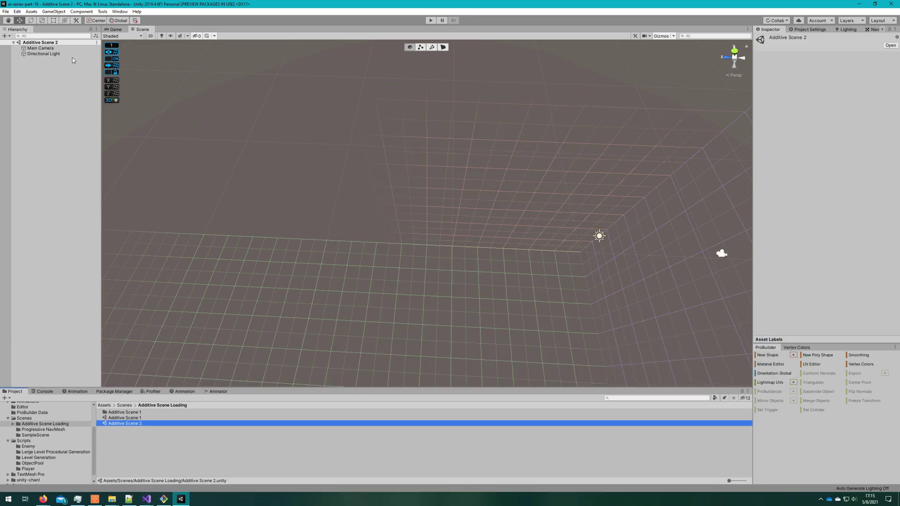
Paste two copies of World Geometry into Additive Scene 2.
{"action": "left_click", "coordinate": [65, 61]}
{"action": "key", "text": "ctrl+v"}
{"action": "right_click_drag", "start_coordinate": [291, 215], "coordinate": [299, 223]}
{"action": "left_click_drag", "start_coordinate": [299, 224], "coordinate": [301, 229], "text": "alt"}
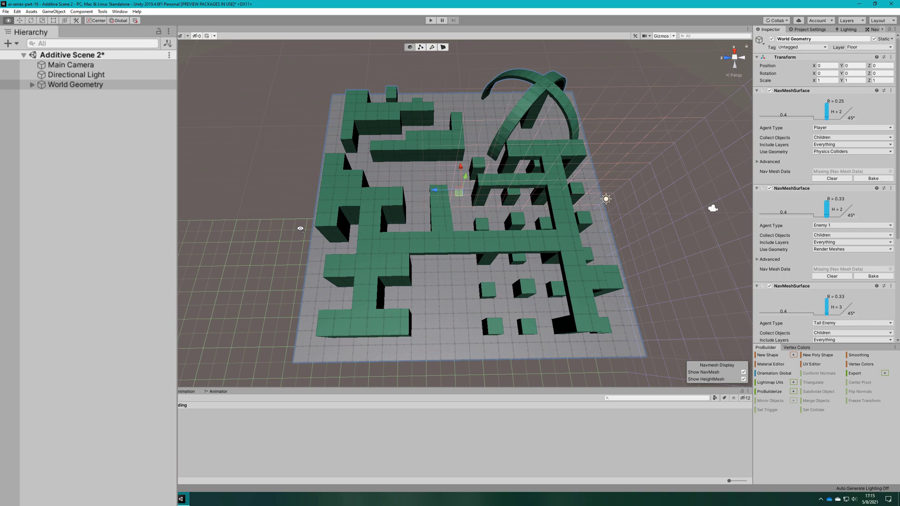
{"action": "right_click_drag", "start_coordinate": [300, 228], "coordinate": [284, 225]}
{"action": "left_click", "coordinate": [101, 191]}
{"action": "key", "text": "ctrl+v"}
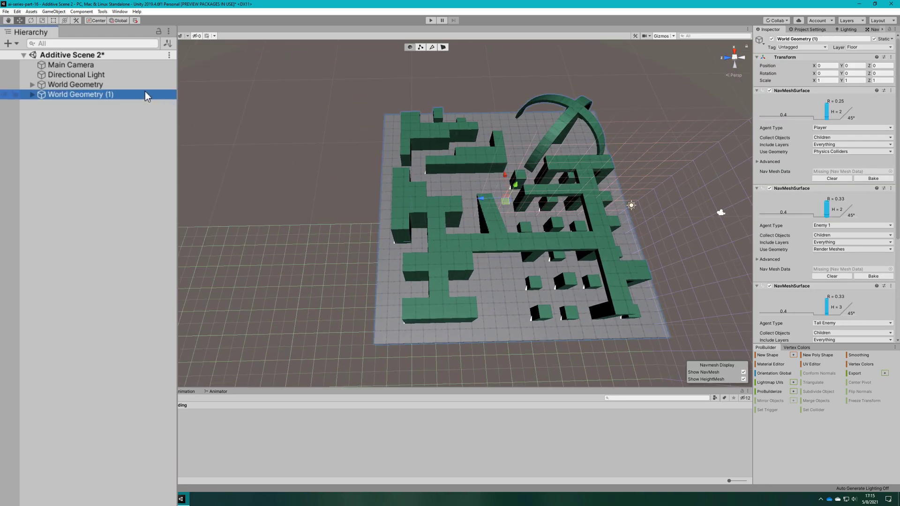
Move the first World Geometry beside its copy at Z 24, and delete World Geometry (1).
{"action": "left_click", "coordinate": [143, 85]}
{"action": "left_click_drag", "start_coordinate": [485, 204], "coordinate": [388, 249]}
{"action": "right_click_drag", "start_coordinate": [388, 249], "coordinate": [386, 261]}
{"action": "scroll", "coordinate": [421, 248], "scroll_direction": "down", "scroll_amount": 5}
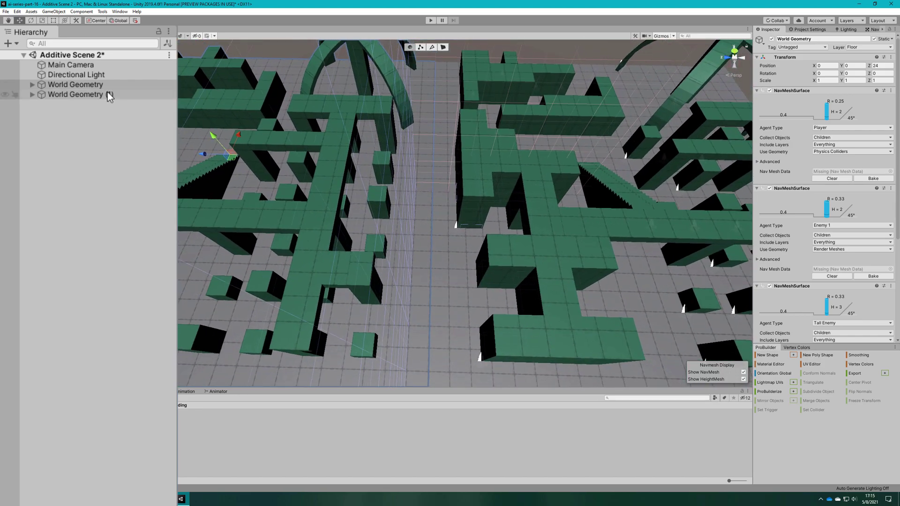
{"action": "left_click", "coordinate": [109, 94]}
{"action": "key", "text": "Delete"}
Bake the four NavMeshSurfaces on the offset World Geometry in Additive Scene 2.
{"action": "left_click", "coordinate": [107, 85]}
{"action": "left_click", "coordinate": [852, 293]}
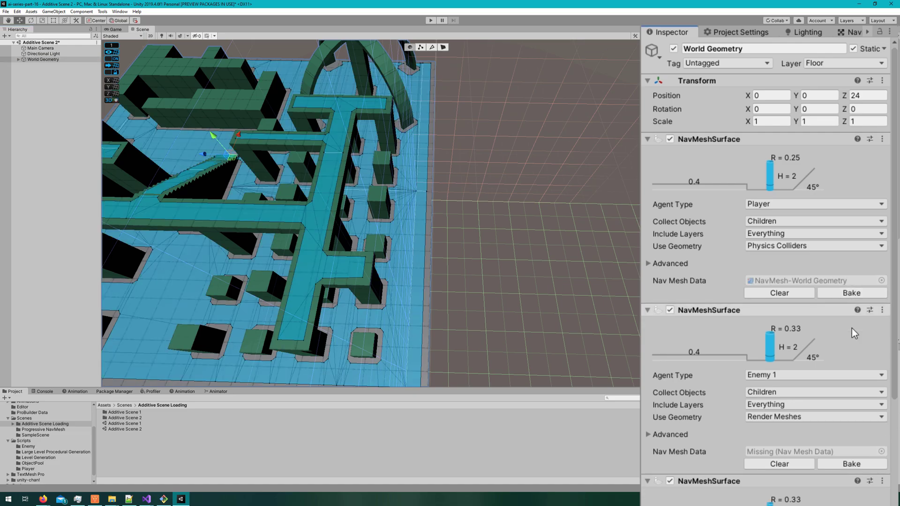
{"action": "left_click", "coordinate": [852, 464]}
{"action": "scroll", "coordinate": [854, 464], "scroll_direction": "down", "scroll_amount": 5}
{"action": "left_click", "coordinate": [852, 413]}
{"action": "scroll", "coordinate": [853, 408], "scroll_direction": "down", "scroll_amount": 4}
{"action": "left_click", "coordinate": [859, 451]}
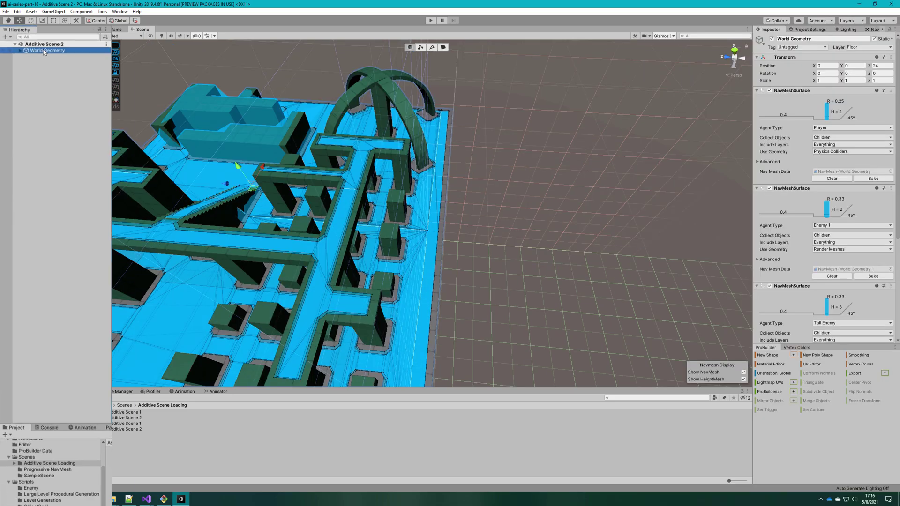
Add an empty child object named NavMesh Links under World Geometry.
{"action": "key", "text": "Right"}
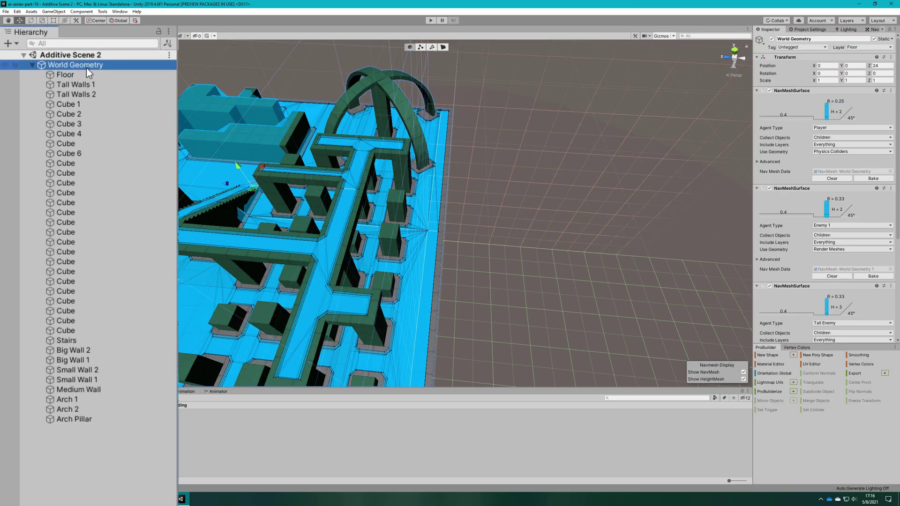
{"action": "right_click", "coordinate": [88, 67]}
{"action": "left_click", "coordinate": [160, 181]}
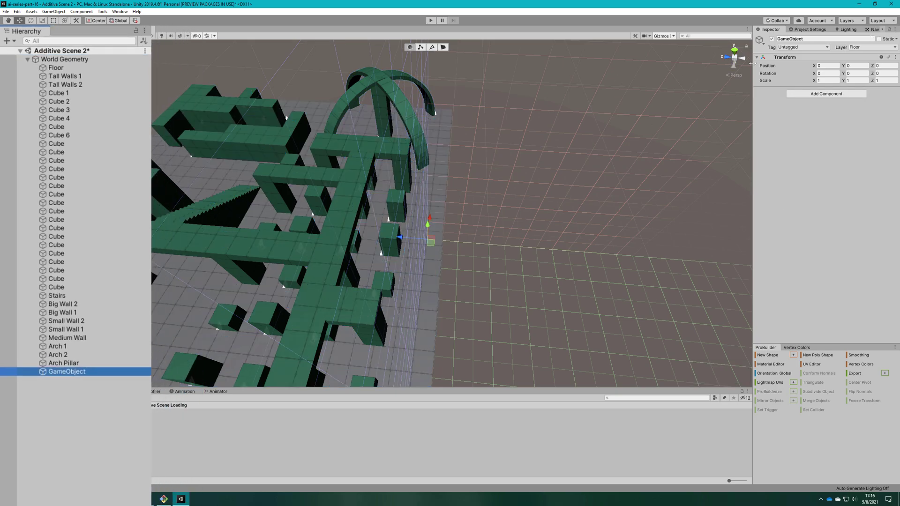
{"action": "left_click", "coordinate": [793, 39]}
{"action": "type", "text": "NavMesh Links"}
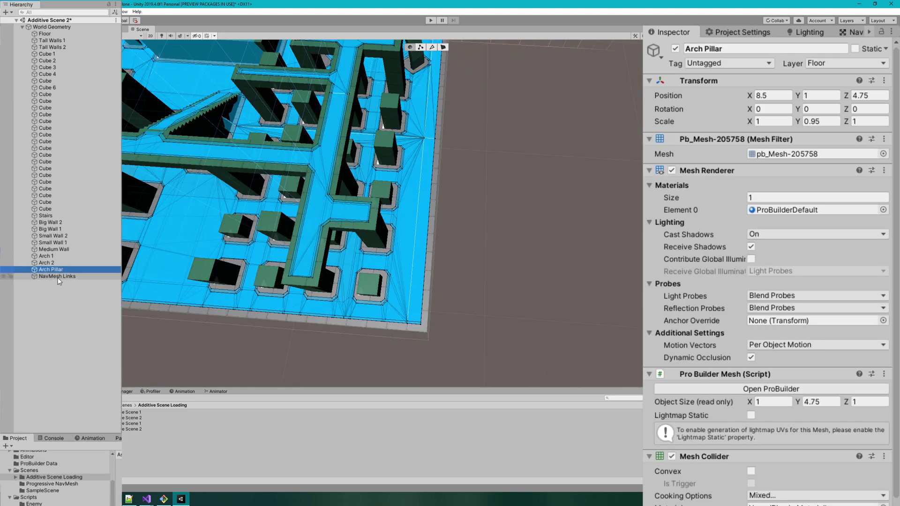
Add an empty child named NavMeshLink under NavMesh Links and give it a NavMeshLink component.
{"action": "right_click", "coordinate": [57, 277]}
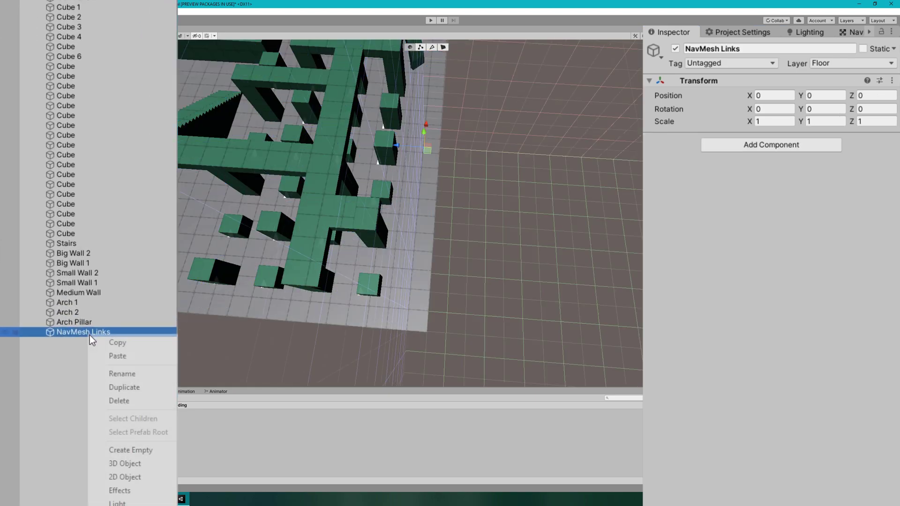
{"action": "left_click", "coordinate": [162, 447]}
{"action": "left_click", "coordinate": [733, 48]}
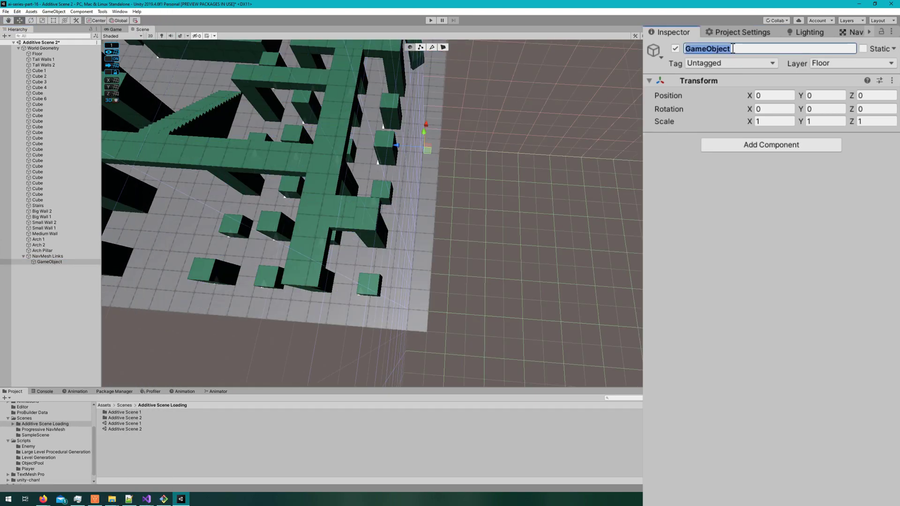
{"action": "type", "text": "NavMeshLink"}
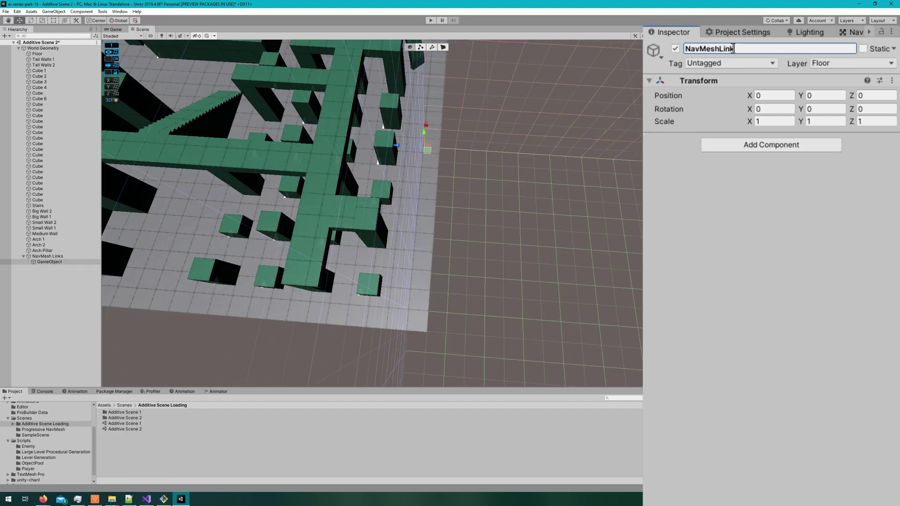
{"action": "left_click", "coordinate": [780, 146]}
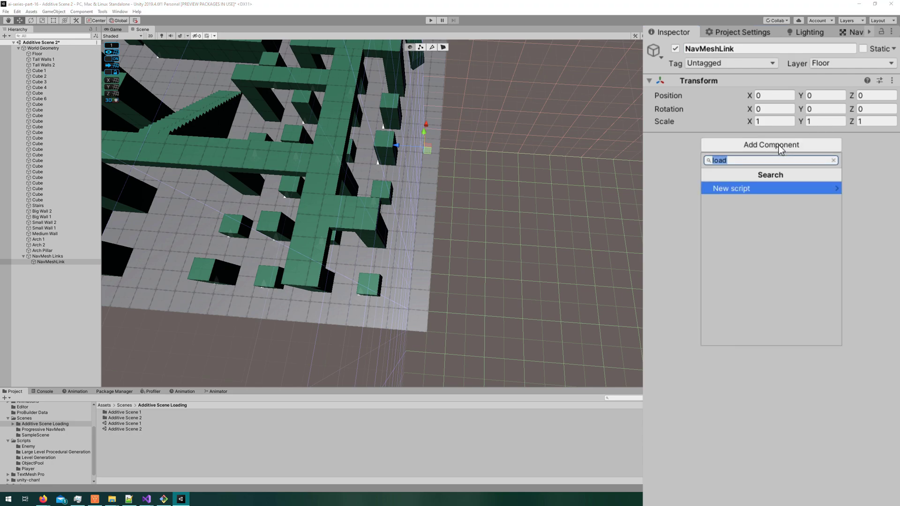
{"action": "type", "text": "navmeshlink"}
{"action": "key", "text": "Return"}
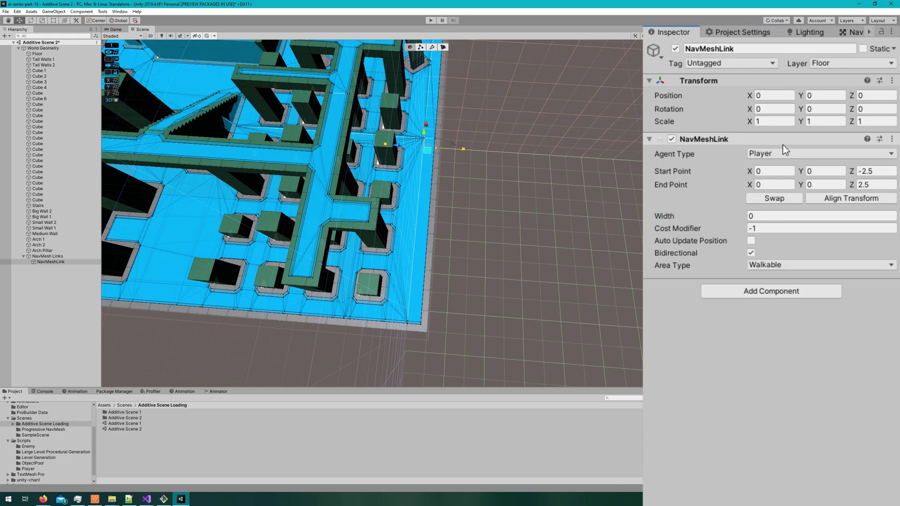
Set the link's start point Z to -0.5, its end point Z to 0.5 and its width to 1.
{"action": "left_click", "coordinate": [886, 184]}
{"action": "left_click", "coordinate": [889, 172]}
{"action": "type", "text": "-0.5"}
{"action": "key", "text": "Tab"}
{"action": "key", "text": "Tab"}
{"action": "key", "text": "Tab"}
{"action": "type", "text": "0.5"}
{"action": "key", "text": "Tab"}
{"action": "key", "text": "Tab"}
{"action": "key", "text": "shift+Tab"}
{"action": "type", "text": "1"}
Move NavMeshLink to the floor's corner edge at X -10, Y 1, Z -1, and set its cost modifier to 1.
{"action": "left_click_drag", "start_coordinate": [427, 122], "coordinate": [414, 254]}
{"action": "right_click_drag", "start_coordinate": [415, 254], "coordinate": [416, 293]}
{"action": "left_click_drag", "start_coordinate": [420, 153], "coordinate": [417, 176]}
{"action": "left_click_drag", "start_coordinate": [394, 195], "coordinate": [407, 199]}
{"action": "right_click_drag", "start_coordinate": [407, 200], "coordinate": [386, 147]}
{"action": "left_click_drag", "start_coordinate": [454, 236], "coordinate": [465, 161]}
{"action": "right_click_drag", "start_coordinate": [464, 161], "coordinate": [427, 197]}
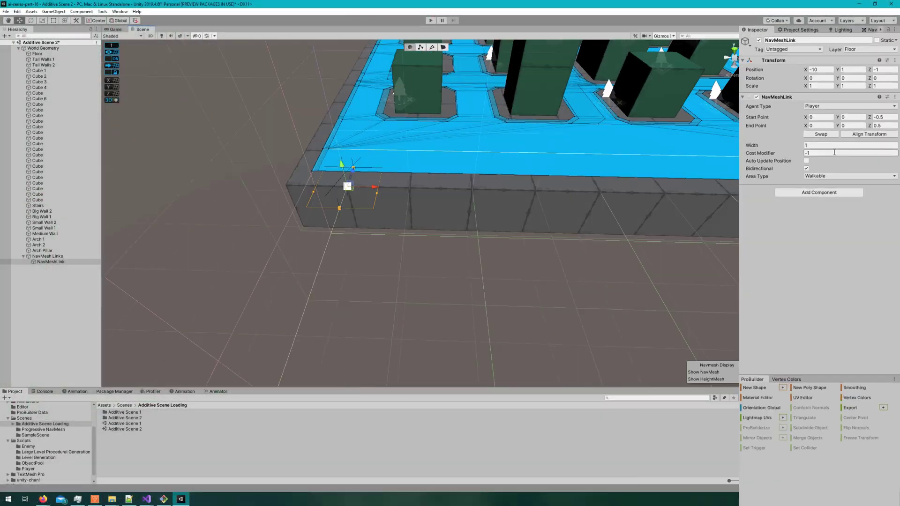
{"action": "left_click", "coordinate": [796, 228]}
Duplicate the NavMeshLink component on the same object and set the copy's agent type to Enemy 1.
{"action": "right_click", "coordinate": [710, 140]}
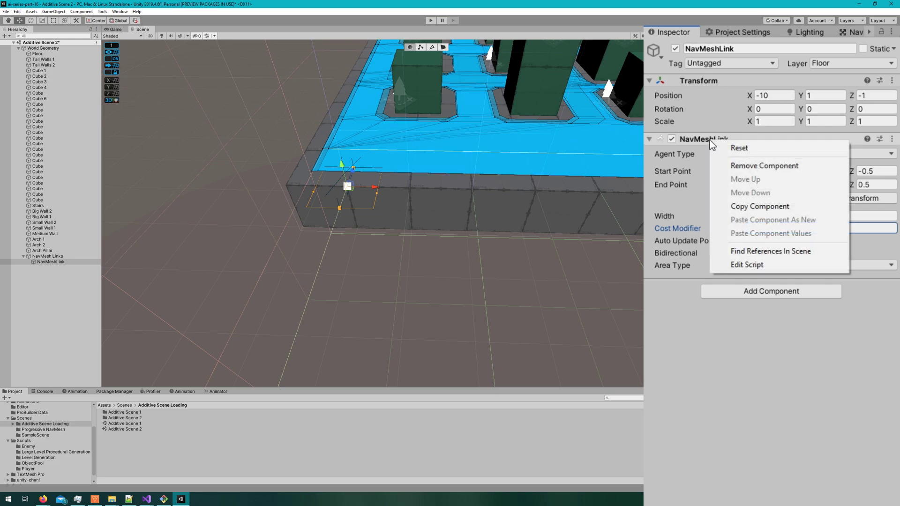
{"action": "left_click", "coordinate": [722, 206]}
{"action": "right_click", "coordinate": [708, 139]}
{"action": "left_click", "coordinate": [797, 219]}
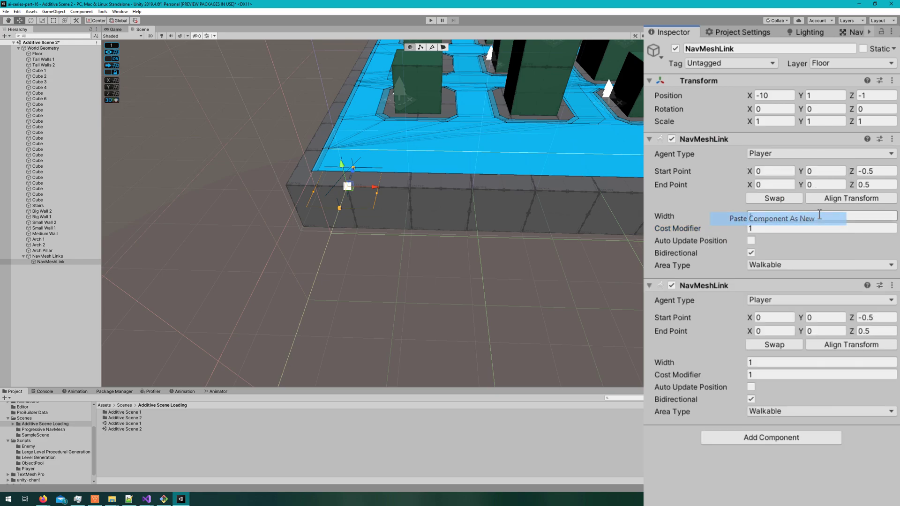
{"action": "left_click", "coordinate": [779, 300]}
{"action": "left_click", "coordinate": [791, 327]}
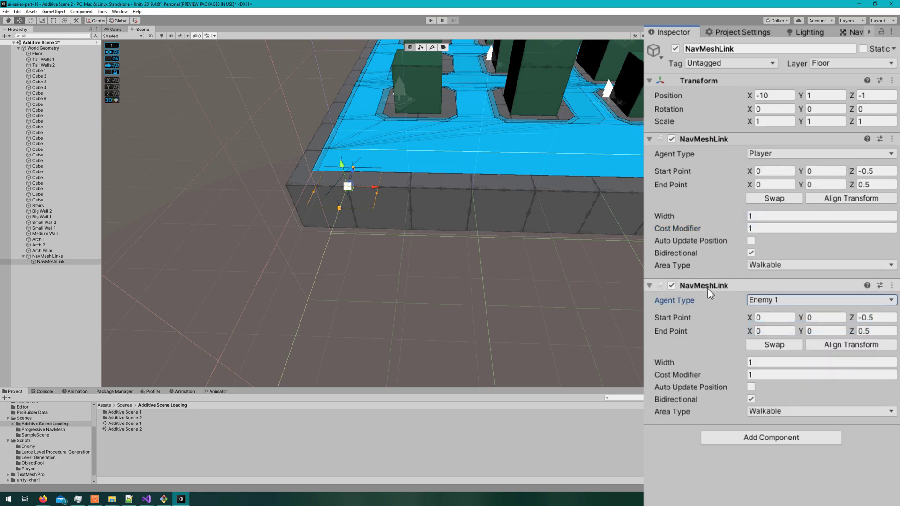
Paste two more copies of the NavMeshLink component on the same object and set their agent types to Tall Enemy and Flying Enemy.
{"action": "right_click", "coordinate": [708, 287]}
{"action": "left_click", "coordinate": [788, 362]}
{"action": "left_click", "coordinate": [797, 446]}
{"action": "left_click", "coordinate": [793, 486]}
{"action": "right_click", "coordinate": [705, 241]}
{"action": "left_click", "coordinate": [806, 317]}
{"action": "left_click", "coordinate": [792, 242]}
{"action": "left_click", "coordinate": [821, 297]}
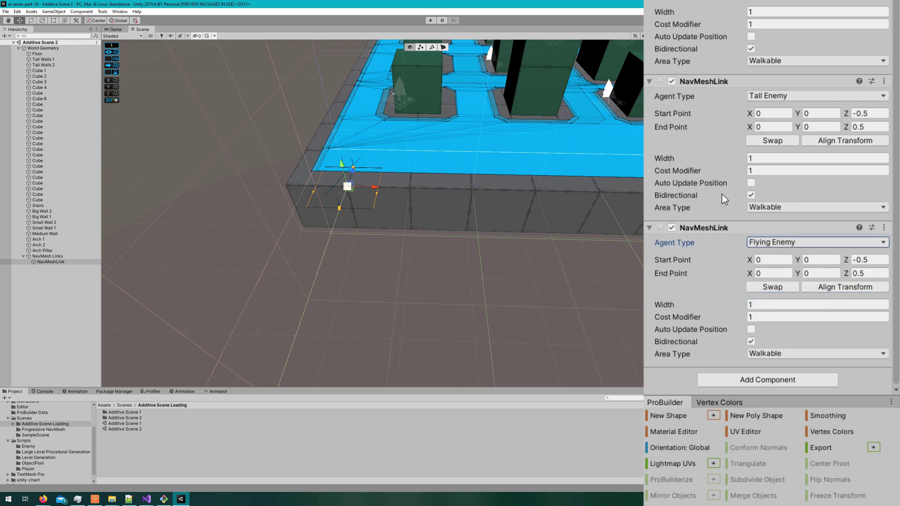
Duplicate the NavMeshLink object repeatedly and space the copies one unit apart along the floor's edge at Z -1, up to X 0.
{"action": "key", "text": "ctrl+d"}
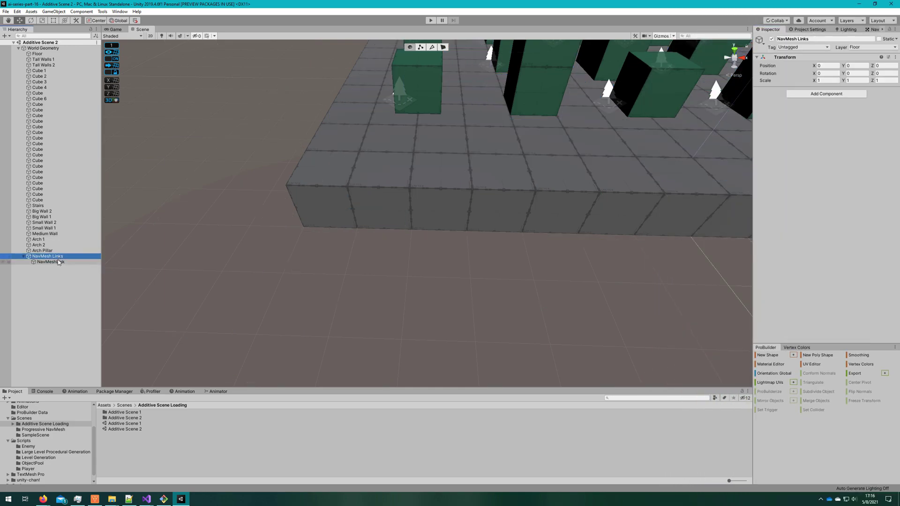
{"action": "left_click_drag", "start_coordinate": [371, 190], "coordinate": [560, 195]}
{"action": "key", "text": "ctrl+d"}
{"action": "key", "text": "ctrl+d"}
{"action": "right_click_drag", "start_coordinate": [560, 194], "coordinate": [563, 196]}
{"action": "key", "text": "ctrl+d"}
{"action": "key", "text": "ctrl+d"}
{"action": "left_click_drag", "start_coordinate": [308, 201], "coordinate": [385, 203]}
{"action": "key", "text": "ctrl+d"}
{"action": "left_click_drag", "start_coordinate": [385, 203], "coordinate": [503, 205]}
{"action": "key", "text": "ctrl+d"}
{"action": "key", "text": "ctrl+d"}
{"action": "left_click_drag", "start_coordinate": [503, 205], "coordinate": [584, 205]}
{"action": "key", "text": "ctrl+d"}
{"action": "key", "text": "ctrl+d"}
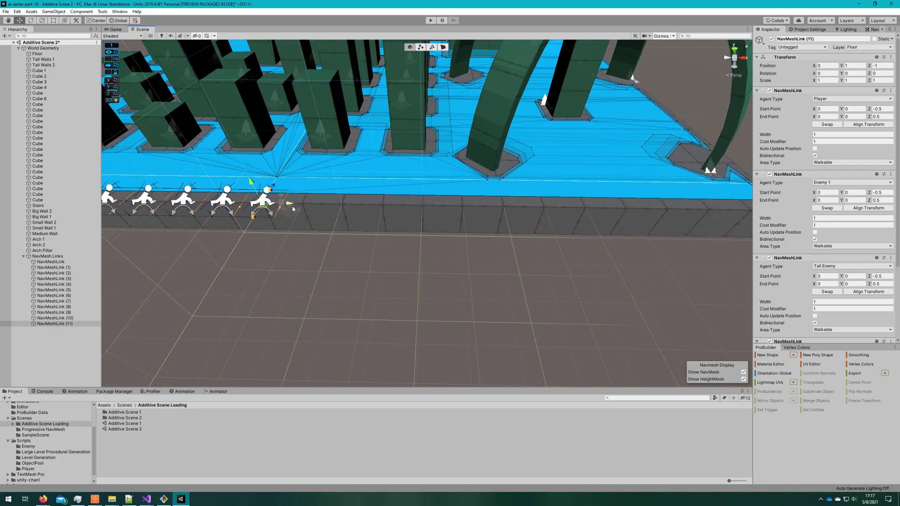
Continue the row of NavMeshLink duplicates one unit apart along the same edge until the last one sits at X 12.
{"action": "key", "text": "ctrl+d"}
{"action": "left_click_drag", "start_coordinate": [293, 207], "coordinate": [373, 207]}
{"action": "key", "text": "ctrl+d"}
{"action": "left_click_drag", "start_coordinate": [373, 207], "coordinate": [495, 208]}
{"action": "key", "text": "ctrl+d"}
{"action": "key", "text": "ctrl+d"}
{"action": "key", "text": "ctrl+d"}
{"action": "left_click_drag", "start_coordinate": [566, 213], "coordinate": [575, 213]}
{"action": "key", "text": "ctrl+d"}
{"action": "left_click_drag", "start_coordinate": [574, 213], "coordinate": [777, 213]}
{"action": "key", "text": "ctrl+d"}
{"action": "key", "text": "ctrl+d"}
{"action": "key", "text": "ctrl+d"}
{"action": "key", "text": "ctrl+d"}
{"action": "key", "text": "d"}
{"action": "right_click_drag", "start_coordinate": [581, 222], "coordinate": [589, 220]}
{"action": "key", "text": "a"}
{"action": "left_click", "coordinate": [24, 250]}
Duplicate World Geometry and move the copy beside the floor to check how the edge links line up, and delete the copy.
{"action": "key", "text": "a"}
{"action": "right_click_drag", "start_coordinate": [408, 257], "coordinate": [571, 307]}
{"action": "key", "text": "w"}
{"action": "key", "text": "s"}
{"action": "left_click", "coordinate": [43, 48]}
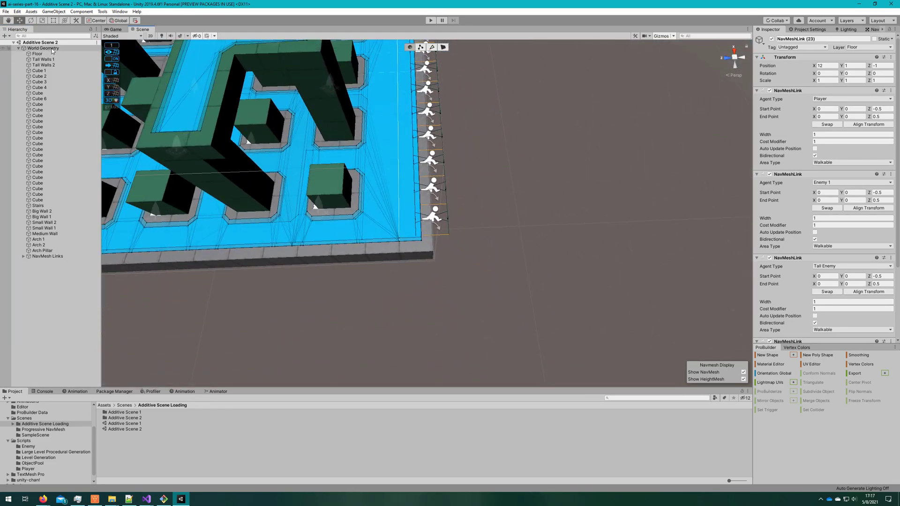
{"action": "key", "text": "ctrl+d"}
{"action": "left_click_drag", "start_coordinate": [282, 105], "coordinate": [176, 105]}
{"action": "right_click_drag", "start_coordinate": [403, 221], "coordinate": [380, 164]}
{"action": "left_click_drag", "start_coordinate": [181, 157], "coordinate": [641, 220]}
{"action": "right_click_drag", "start_coordinate": [633, 223], "coordinate": [589, 257]}
{"action": "key", "text": "w"}
{"action": "scroll", "coordinate": [589, 257], "scroll_direction": "up", "scroll_amount": 2}
{"action": "key", "text": "Delete"}
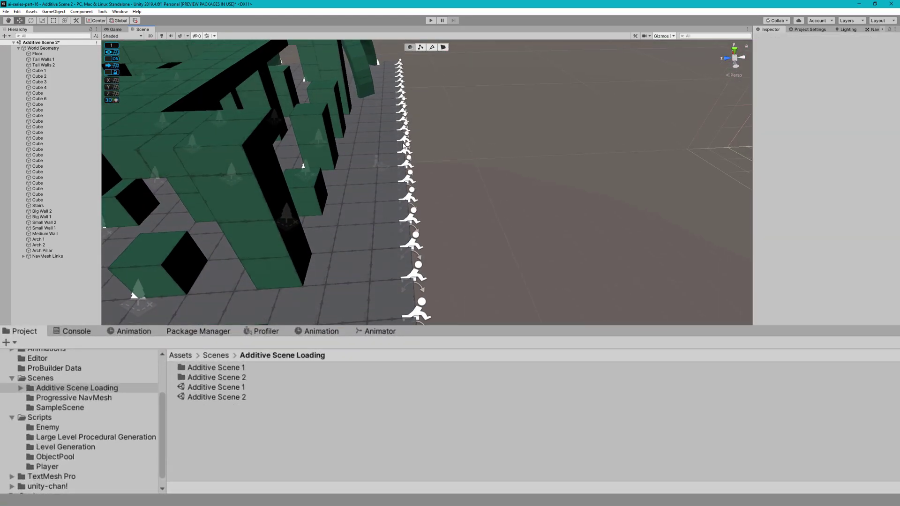
Open the Additive Scene 1 scene for editing.
{"action": "left_click", "coordinate": [54, 46]}
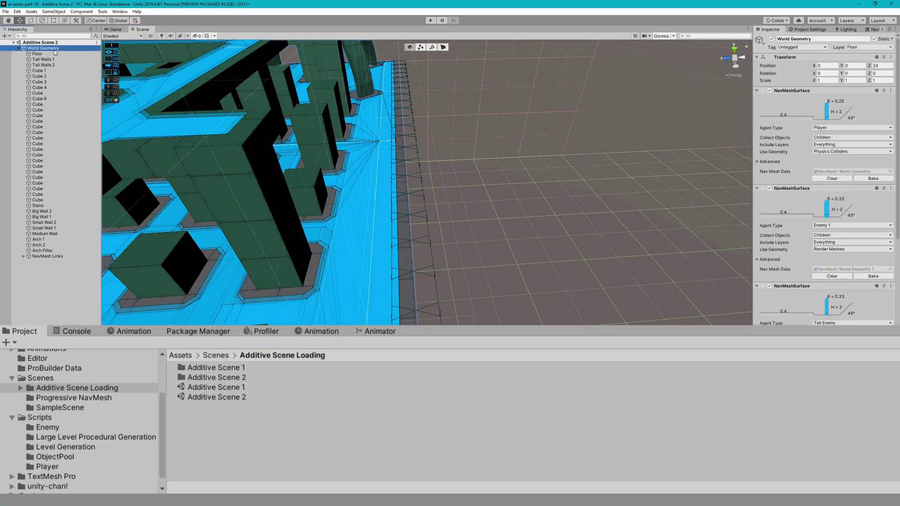
{"action": "double_click", "coordinate": [235, 389]}
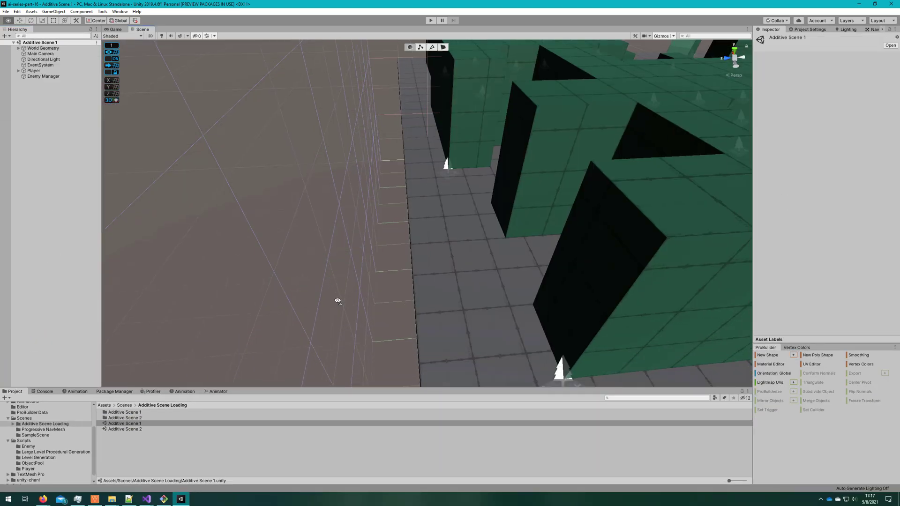
Add a ProBuilder cube at X 10, Y 1, Z 23 on the floor's edge and turn it into a trigger.
{"action": "left_click_drag", "start_coordinate": [340, 301], "coordinate": [671, 282], "text": "alt"}
{"action": "right_click_drag", "start_coordinate": [671, 282], "coordinate": [629, 288]}
{"action": "key", "text": "ctrl+k"}
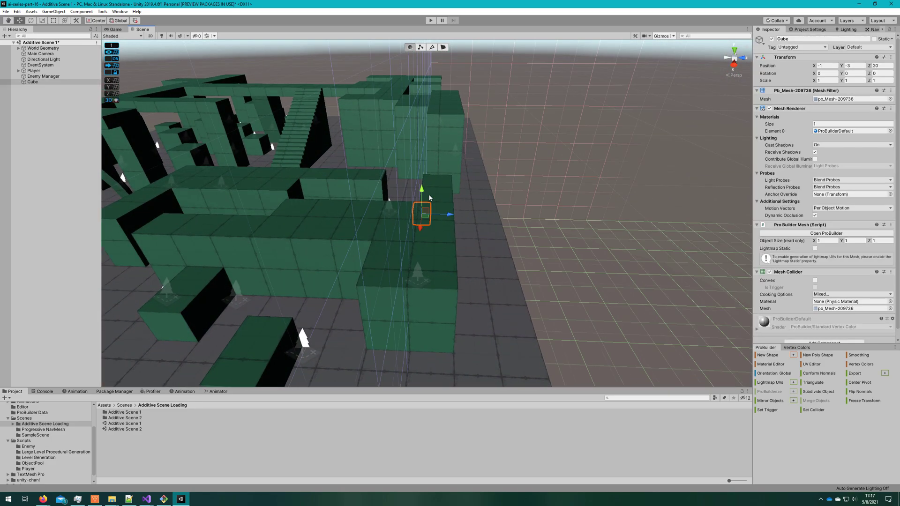
{"action": "left_click_drag", "start_coordinate": [429, 198], "coordinate": [518, 278]}
{"action": "left_click_drag", "start_coordinate": [546, 346], "coordinate": [541, 317]}
{"action": "left_click", "coordinate": [675, 381]}
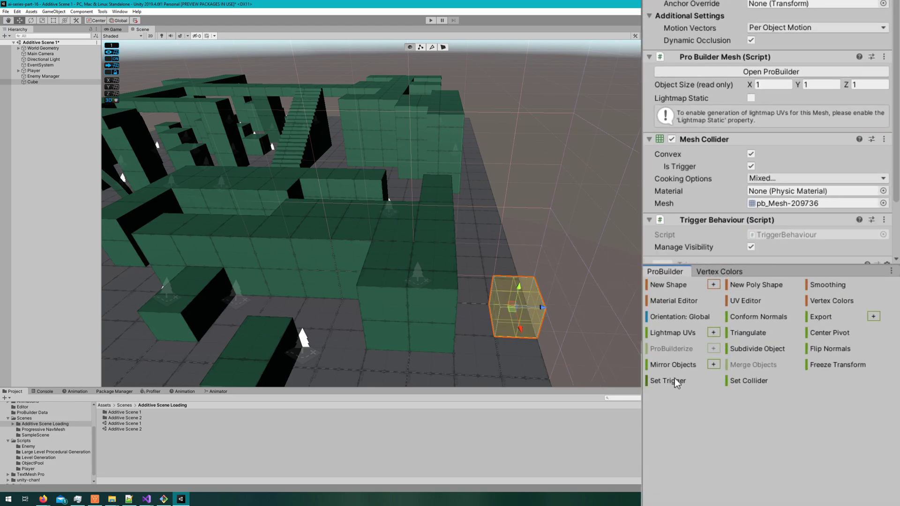
Stretch the trigger cube by its faces to 24 × 3 × 2 so it spans the whole edge of the floor.
{"action": "left_click", "coordinate": [444, 47]}
{"action": "left_click", "coordinate": [498, 305]}
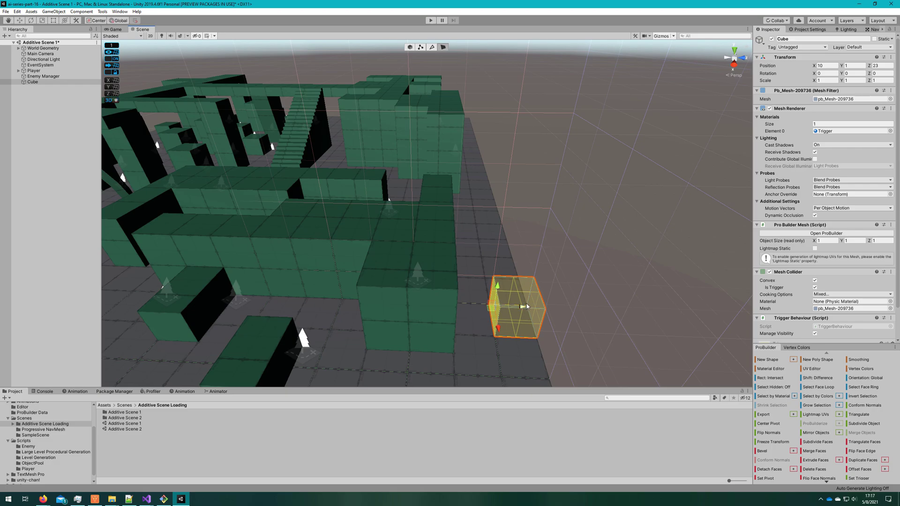
{"action": "left_click_drag", "start_coordinate": [527, 306], "coordinate": [490, 307]}
{"action": "left_click", "coordinate": [510, 324]}
{"action": "left_click_drag", "start_coordinate": [501, 348], "coordinate": [514, 396]}
{"action": "right_click_drag", "start_coordinate": [521, 364], "coordinate": [316, 258]}
{"action": "left_click", "coordinate": [343, 225]}
{"action": "right_click_drag", "start_coordinate": [344, 225], "coordinate": [198, 235]}
{"action": "left_click_drag", "start_coordinate": [230, 245], "coordinate": [413, 315]}
{"action": "right_click_drag", "start_coordinate": [412, 315], "coordinate": [307, 251]}
{"action": "left_click_drag", "start_coordinate": [293, 246], "coordinate": [503, 262]}
{"action": "left_click_drag", "start_coordinate": [267, 224], "coordinate": [250, 187]}
{"action": "right_click_drag", "start_coordinate": [250, 187], "coordinate": [265, 191]}
{"action": "key", "text": "a"}
{"action": "left_click", "coordinate": [402, 51]}
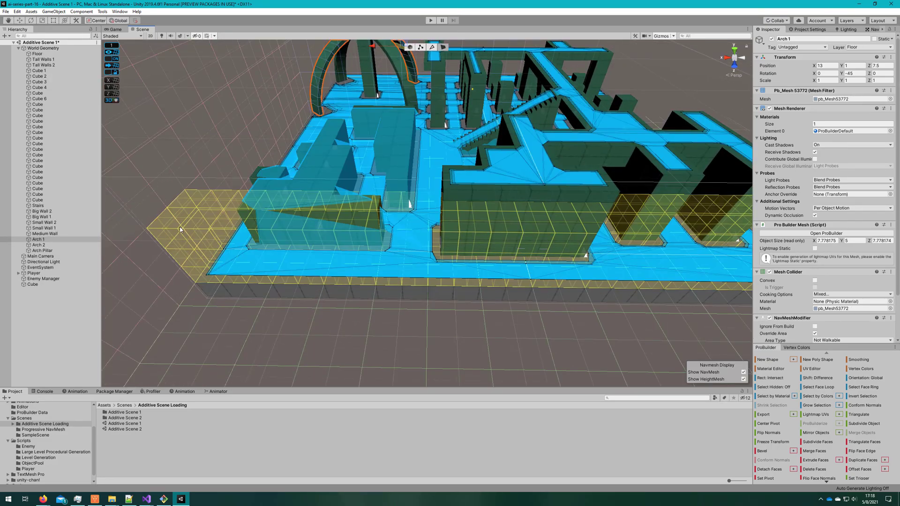
Put the trigger cube on the EnemyAttackRadius layer.
{"action": "left_click", "coordinate": [176, 247]}
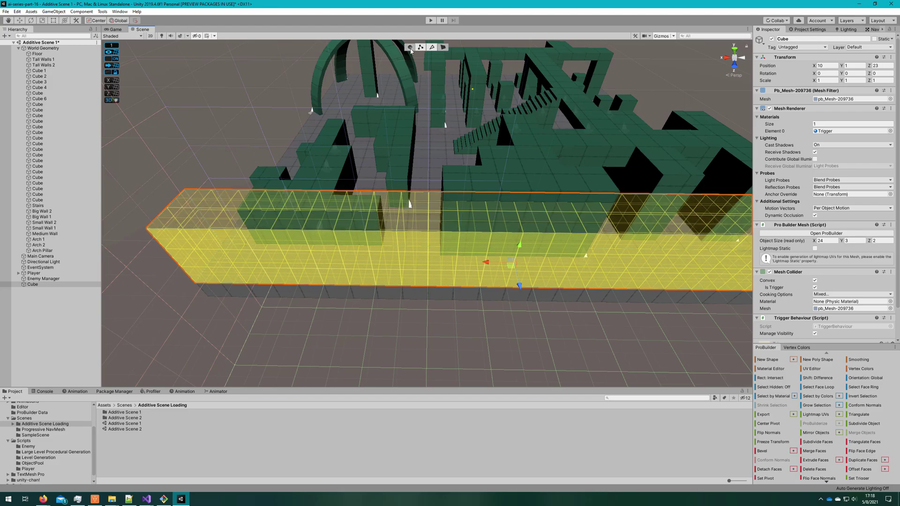
{"action": "left_click", "coordinate": [863, 47]}
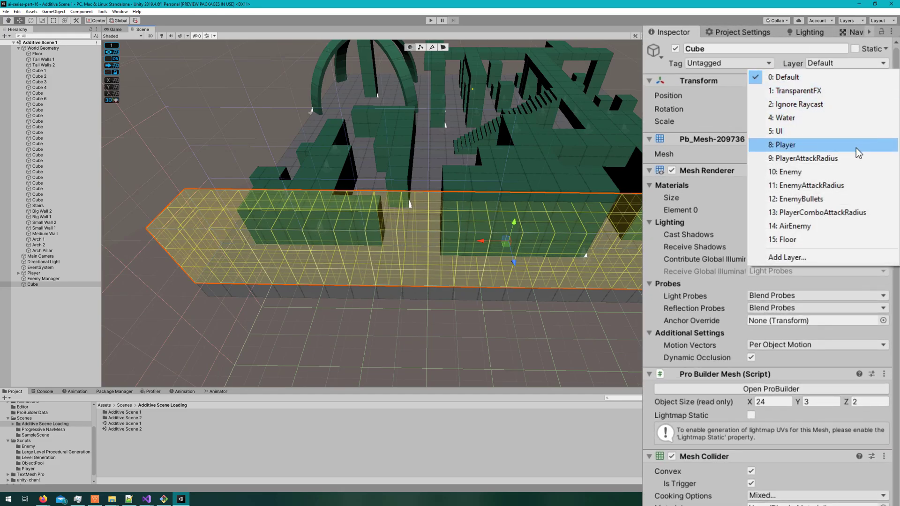
{"action": "left_click", "coordinate": [854, 187]}
Create a folder named Additive Scene Loading inside Scripts and open it.
{"action": "left_click", "coordinate": [23, 441]}
{"action": "left_click", "coordinate": [114, 451]}
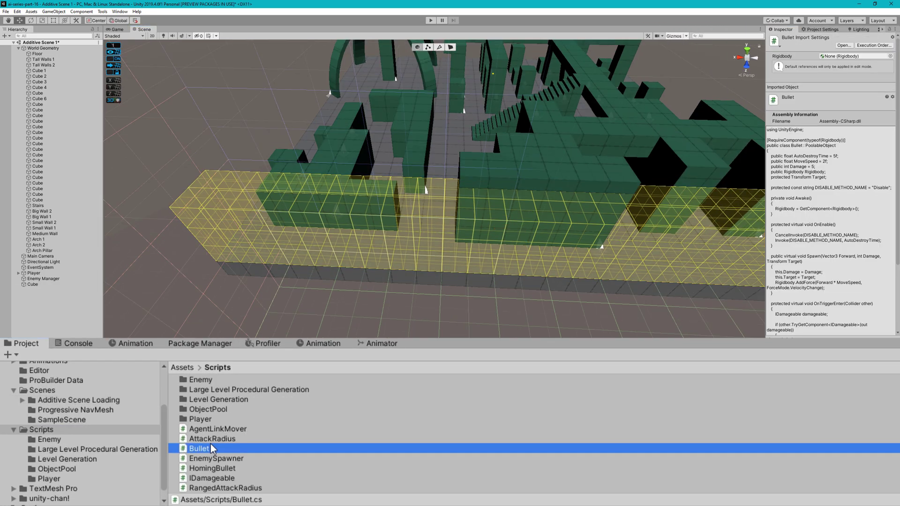
{"action": "right_click", "coordinate": [211, 449]}
{"action": "mouse_move", "coordinate": [302, 145]}
{"action": "left_click", "coordinate": [461, 56]}
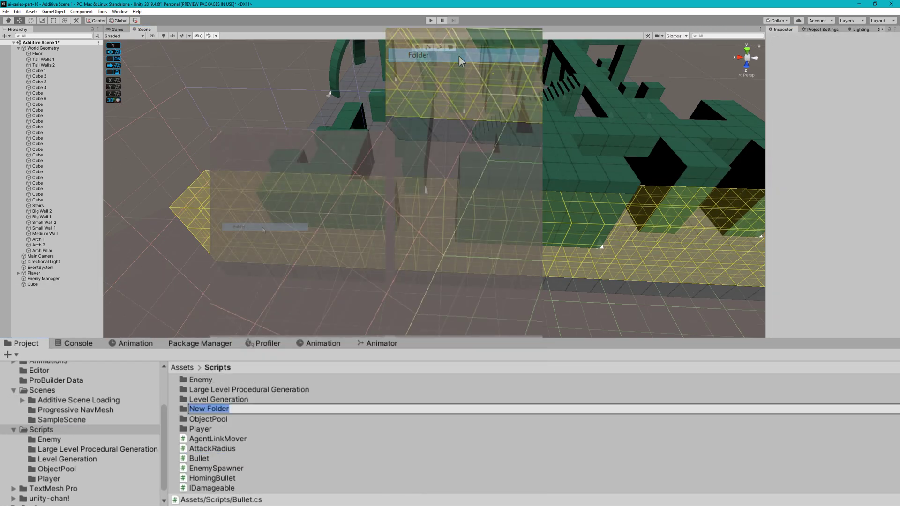
{"action": "type", "text": "Additive S"}
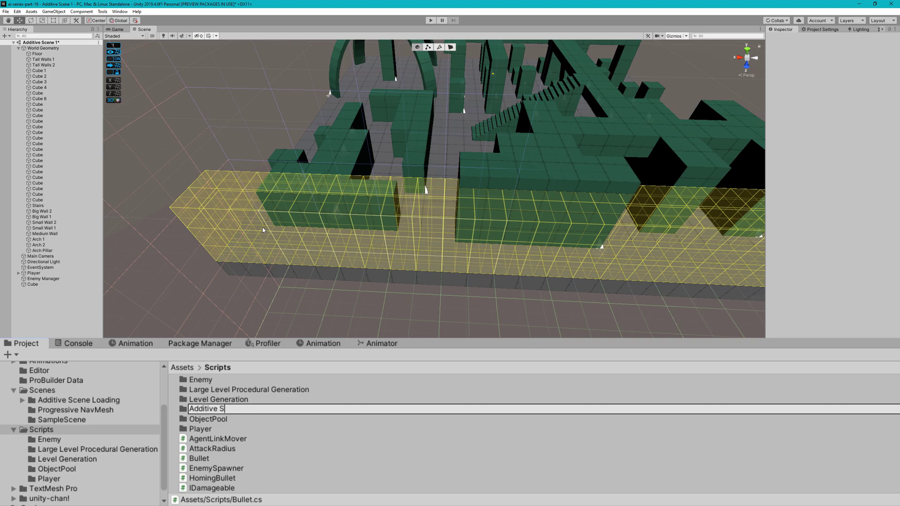
{"action": "type", "text": "cene Loading"}
{"action": "key", "text": "Return"}
{"action": "key", "text": "Return"}
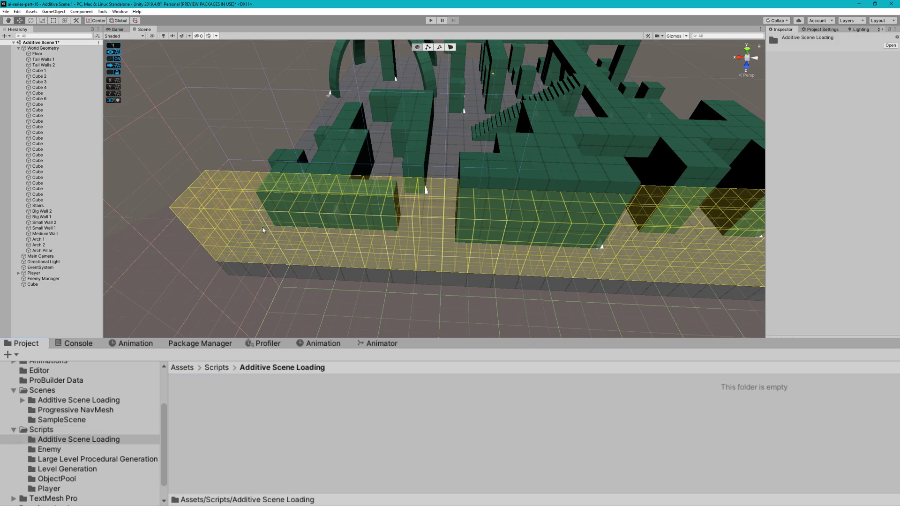
Create a C# script named SceneLoader in the Additive Scene Loading scripts folder.
{"action": "right_click", "coordinate": [319, 449]}
{"action": "mouse_move", "coordinate": [426, 142]}
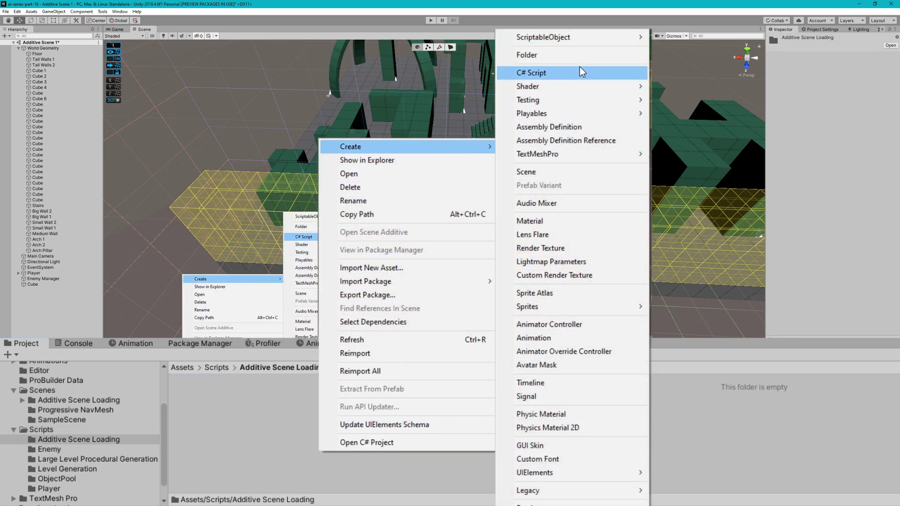
{"action": "left_click", "coordinate": [579, 71]}
{"action": "type", "text": "Scene"}
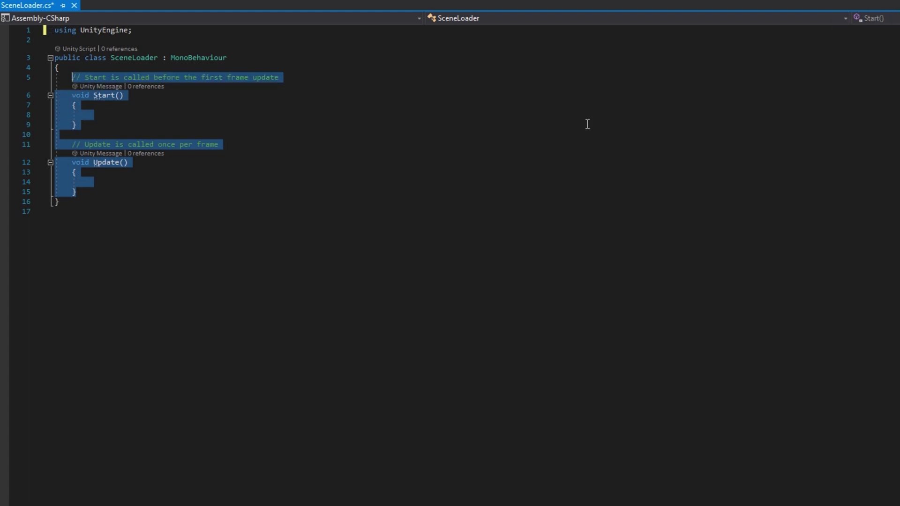
Replace the template methods in SceneLoader with a serialized private string SceneName set to "Additive Scene 2".
{"action": "type", "text": "[SerializeField]"}
{"action": "key", "text": "Return"}
{"action": "type", "text": "private string SceneName = \"Additive Scene 2\";"}
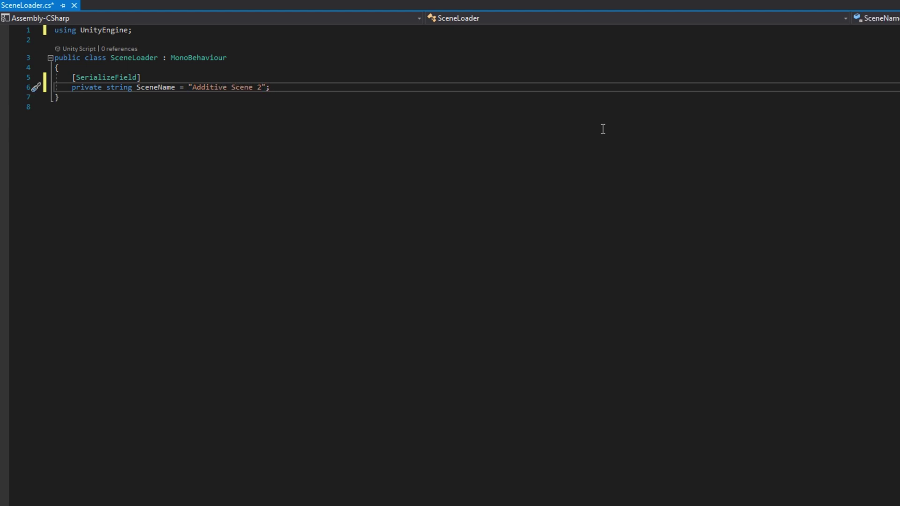
Add an OnTriggerEnter method with an if block checking that other.GetComponent<Player>() is not null.
{"action": "key", "text": "Return"}
{"action": "key", "text": "Return"}
{"action": "type", "text": "private void OnTrig"}
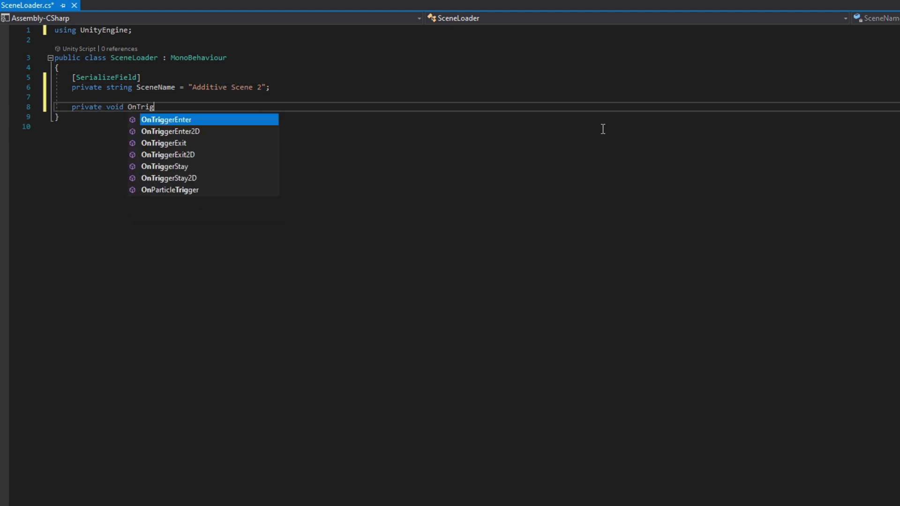
{"action": "key", "text": "Tab"}
{"action": "type", "text": "if (other.getcom"}
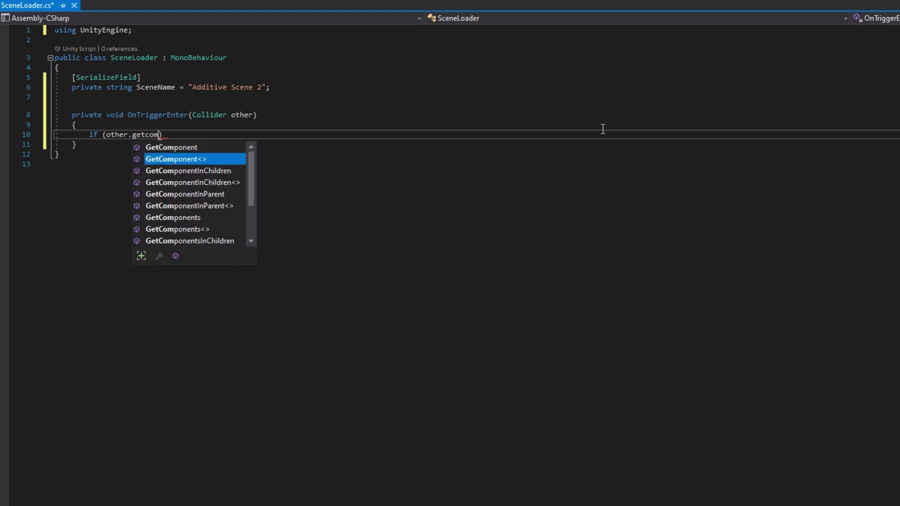
{"action": "key", "text": "Tab"}
{"action": "type", "text": "Player>() != null)"}
{"action": "key", "text": "Return"}
{"action": "type", "text": "{"}
{"action": "key", "text": "Return"}
Call SceneManager.LoadSceneAsync(SceneName, LoadSceneMode.Additive) inside the if block, import UnityEngine.SceneManagement, and save the script.
{"action": "type", "text": "SceneManager"}
{"action": "key", "text": "ctrl+period"}
{"action": "key", "text": "Return"}
{"action": "type", "text": ".Load"}
{"action": "key", "text": "Down"}
{"action": "key", "text": "Tab"}
{"action": "type", "text": "("}
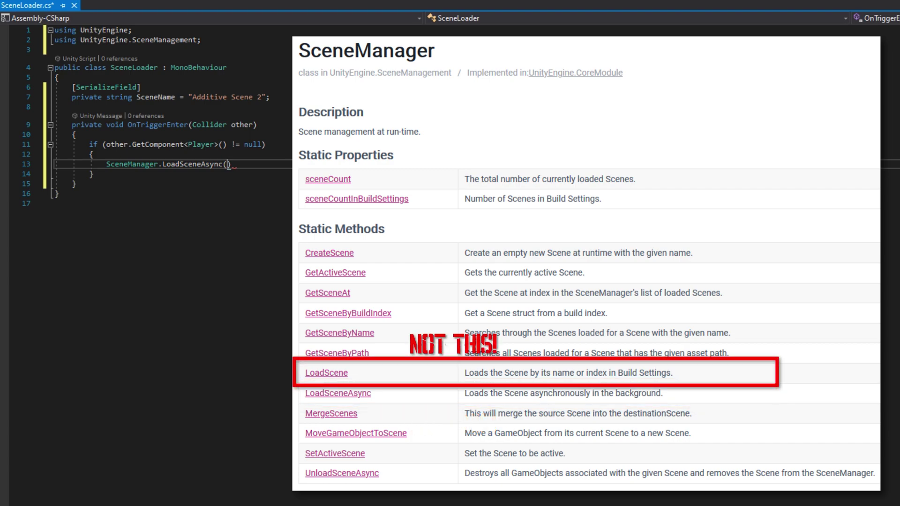
{"action": "type", "text": "SceneName,"}
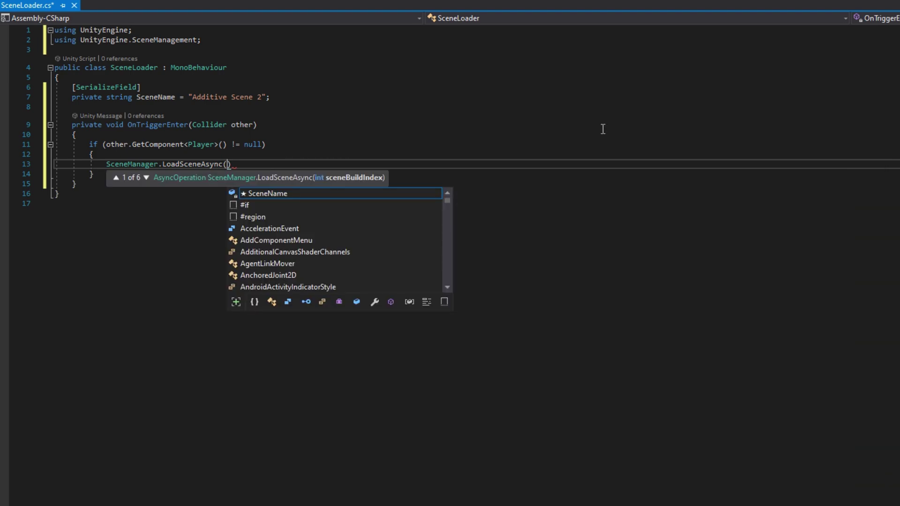
{"action": "type", "text": " LoadSceneMode.Additive);"}
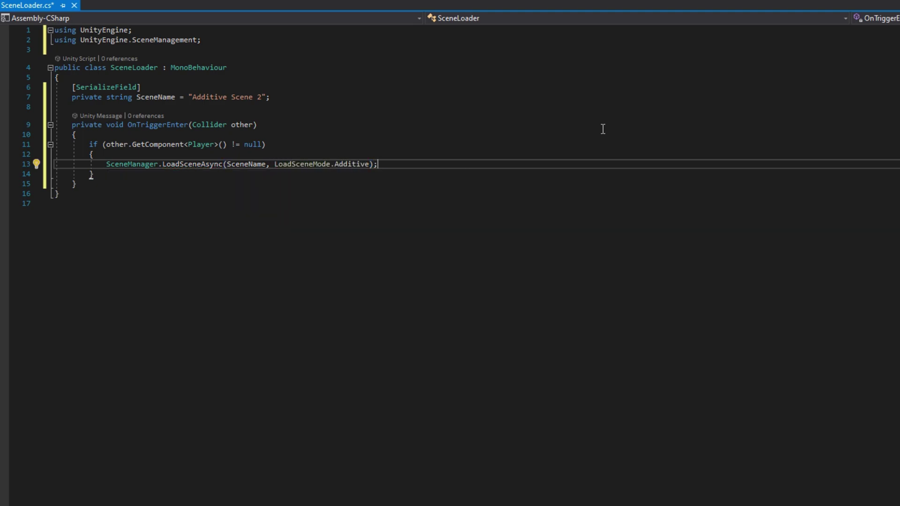
{"action": "key", "text": "ctrl+s"}
Declare a private AsyncOperation field LoadLevelOperation initialized to null below SceneName.
{"action": "key", "text": "Up"}
{"action": "key", "text": "Up"}
{"action": "key", "text": "Up"}
{"action": "key", "text": "Up"}
{"action": "key", "text": "Up"}
{"action": "key", "text": "Up"}
{"action": "key", "text": "Return"}
{"action": "key", "text": "Return"}
{"action": "type", "text": "private AsyncOperation LoadLevelOperation "}
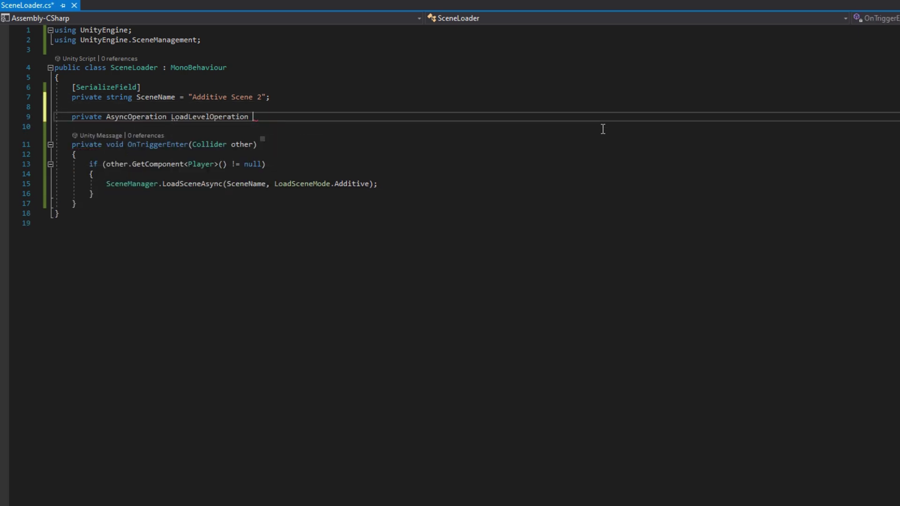
{"action": "type", "text": "= null;"}
Assign the result of the LoadSceneAsync call to LoadLevelOperation.
{"action": "key", "text": "Down"}
{"action": "key", "text": "Down"}
{"action": "key", "text": "Down"}
{"action": "key", "text": "Down"}
{"action": "key", "text": "Down"}
{"action": "key", "text": "Down"}
{"action": "key", "text": "Home"}
{"action": "type", "text": "LoadLevelOperation ="}
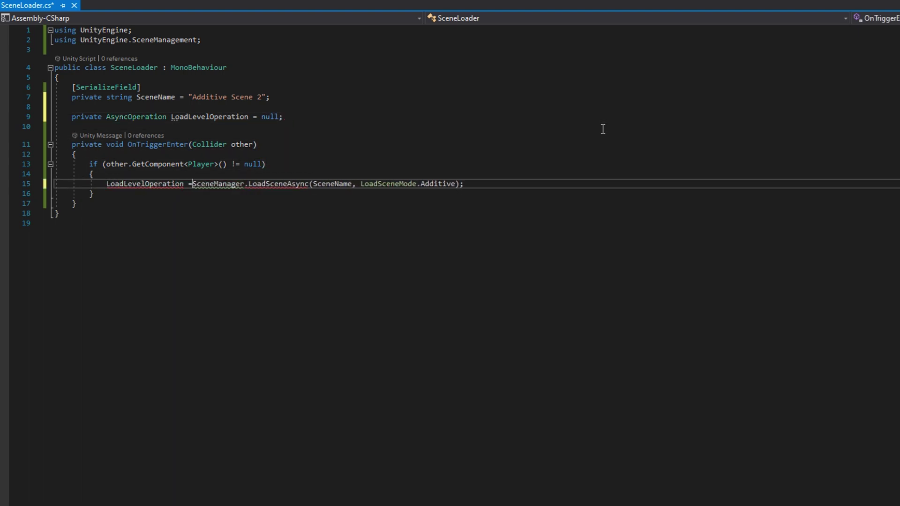
{"action": "key", "text": "End"}
Extend the if condition with && LoadLevelOperation == null and save SceneLoader.
{"action": "key", "text": "Up"}
{"action": "key", "text": "Up"}
{"action": "key", "text": "Left"}
{"action": "type", "text": "&& LoadLevelOperation == null)"}
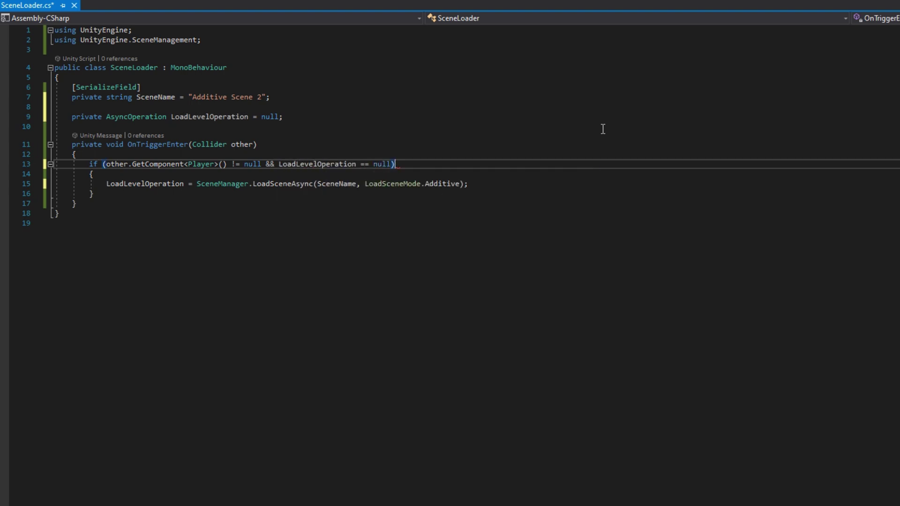
{"action": "key", "text": "ctrl+s"}
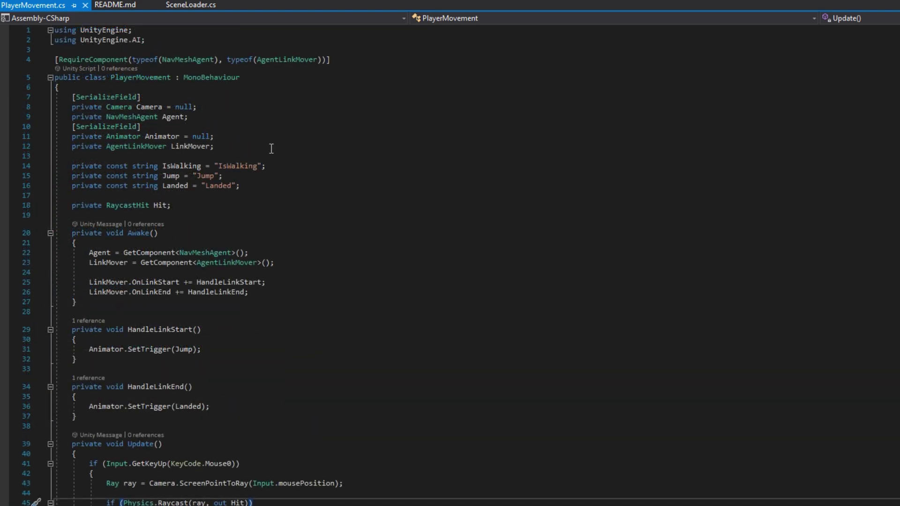
Add a serialized private LayerMask field named LayerMask below the Animator field in PlayerMovement.
{"action": "left_click", "coordinate": [276, 144]}
{"action": "key", "text": "Up"}
{"action": "key", "text": "Return"}
{"action": "type", "text": "[Ser"}
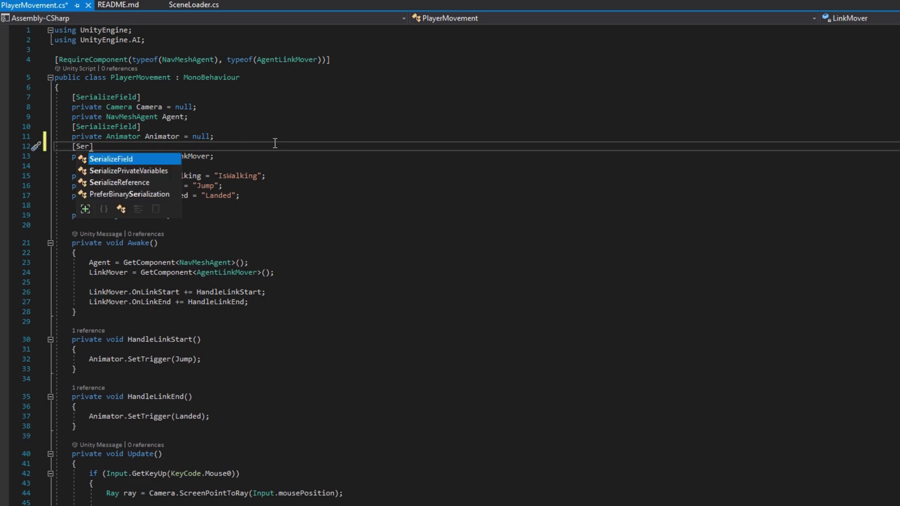
{"action": "key", "text": "Tab"}
{"action": "type", "text": "]"}
{"action": "key", "text": "Return"}
{"action": "type", "text": "private LayerMask LayerMask;"}
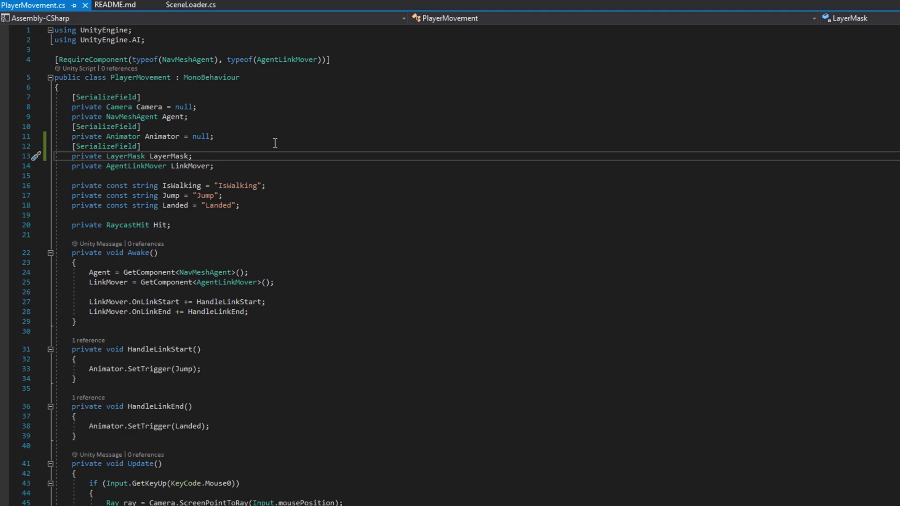
Add float.MaxValue and LayerMask.value as arguments to the Physics.Raycast call in PlayerMovement's Update method.
{"action": "scroll", "coordinate": [272, 146], "scroll_direction": "down", "scroll_amount": 6}
{"action": "left_click", "coordinate": [322, 326]}
{"action": "key", "text": "Down"}
{"action": "key", "text": "Down"}
{"action": "type", "text": ", float.MaxValue,"}
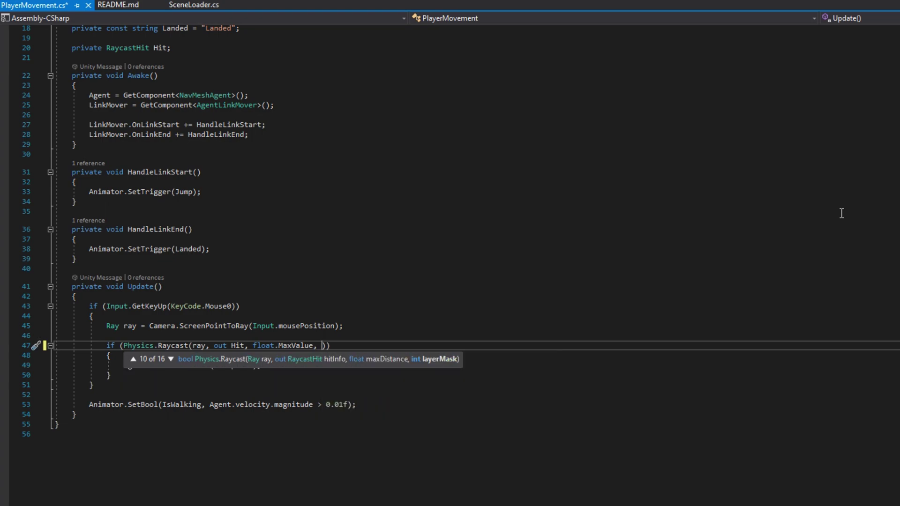
{"action": "type", "text": " LayerMask.value"}
{"action": "key", "text": "Escape"}
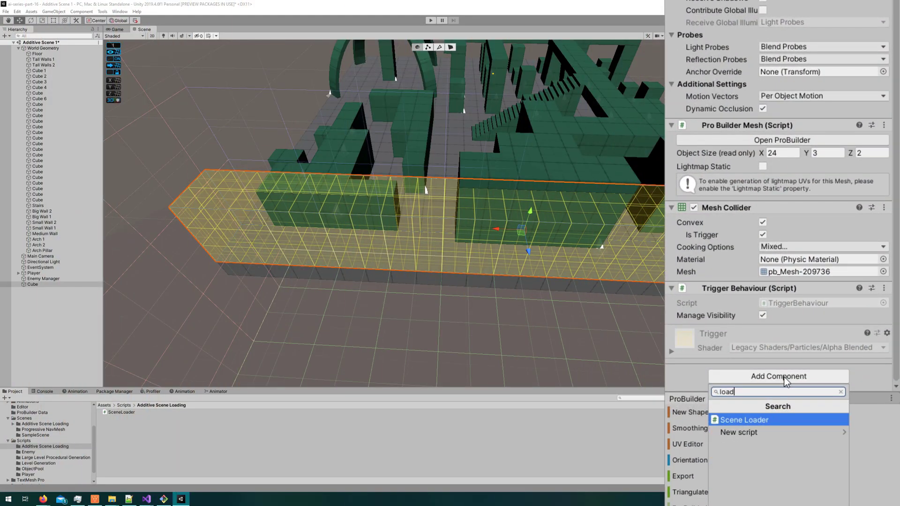
Add the Scene Loader component to the trigger cube.
{"action": "key", "text": "Return"}
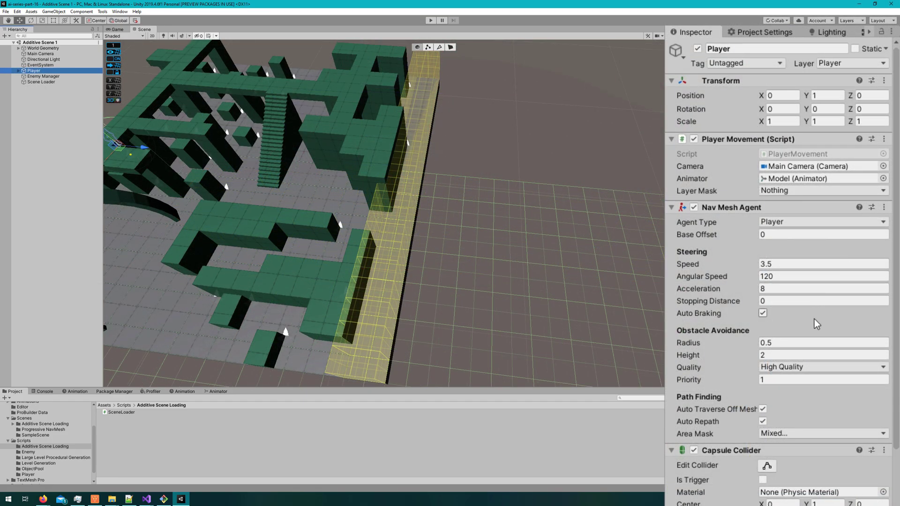
Set the Player object's Health to 9999 in its Player script.
{"action": "scroll", "coordinate": [816, 331], "scroll_direction": "down", "scroll_amount": 4}
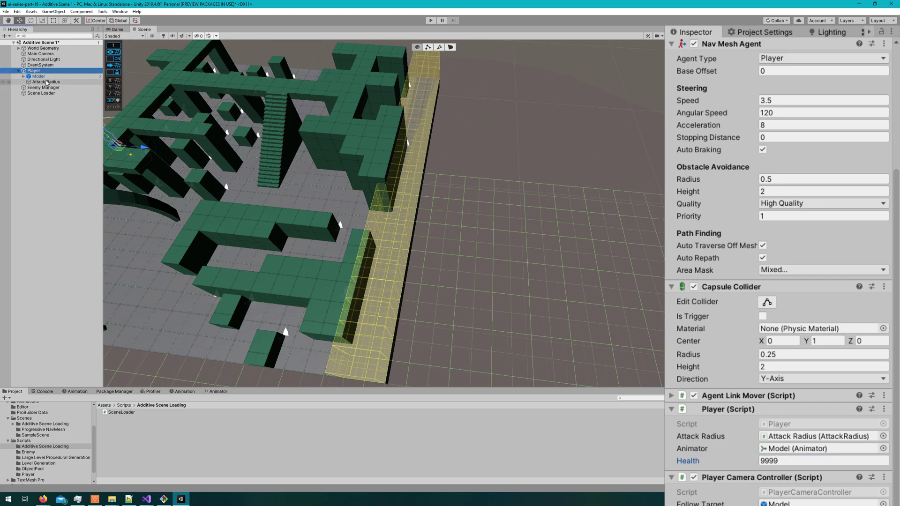
Set the Attack Radius object's Damage to 0 and the Player Movement script's Layer Mask to Floor.
{"action": "left_click", "coordinate": [45, 83]}
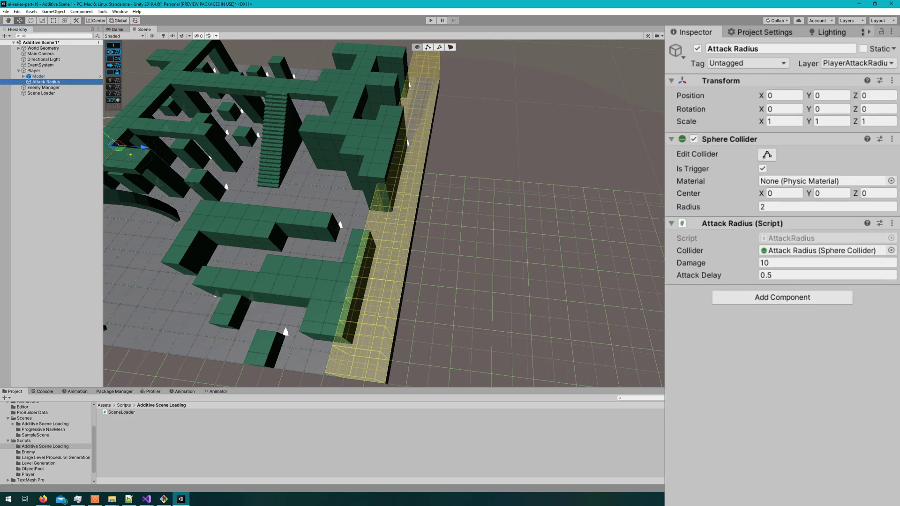
{"action": "left_click_drag", "start_coordinate": [778, 264], "coordinate": [671, 280]}
{"action": "type", "text": "0"}
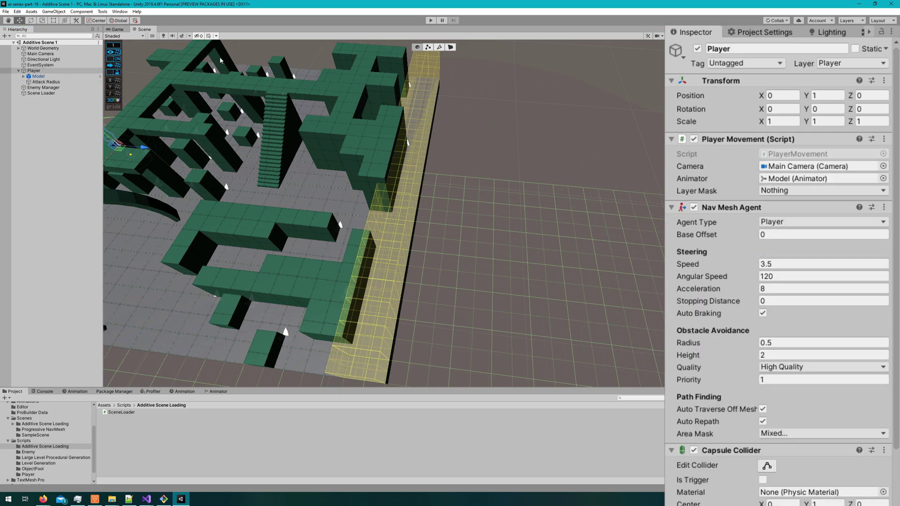
{"action": "left_click", "coordinate": [844, 190]}
{"action": "left_click", "coordinate": [831, 398]}
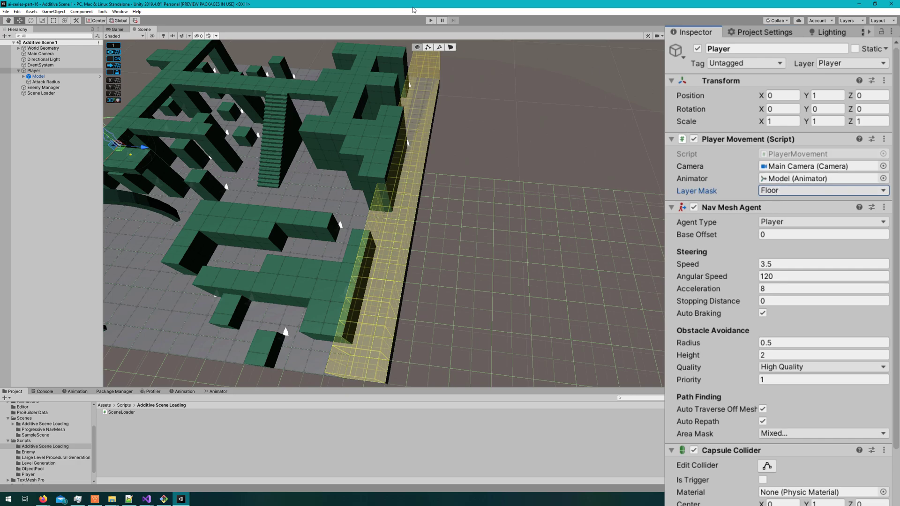
Play the scene and run the player across the first level to the scene-loading trigger at its far edge.
{"action": "left_click", "coordinate": [429, 21]}
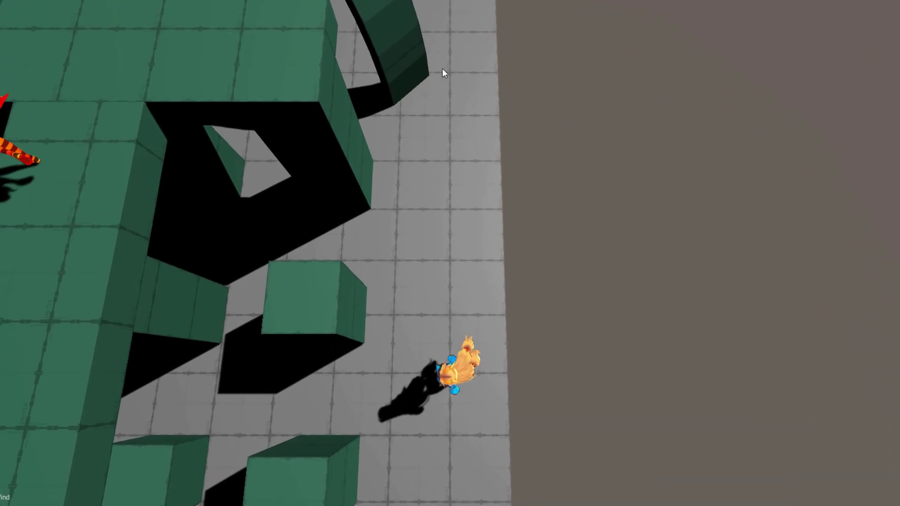
{"action": "key", "text": "w"}
{"action": "key", "text": "a"}
{"action": "key", "text": "w"}
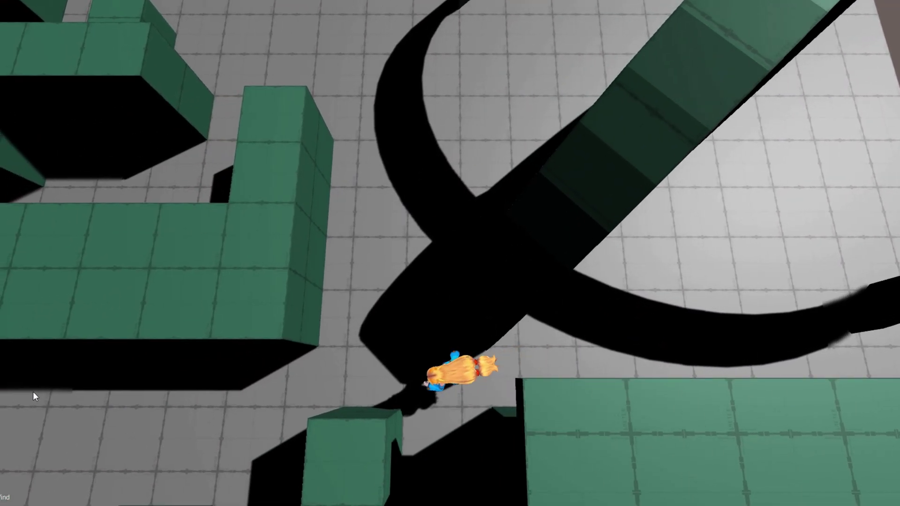
{"action": "key", "text": "w"}
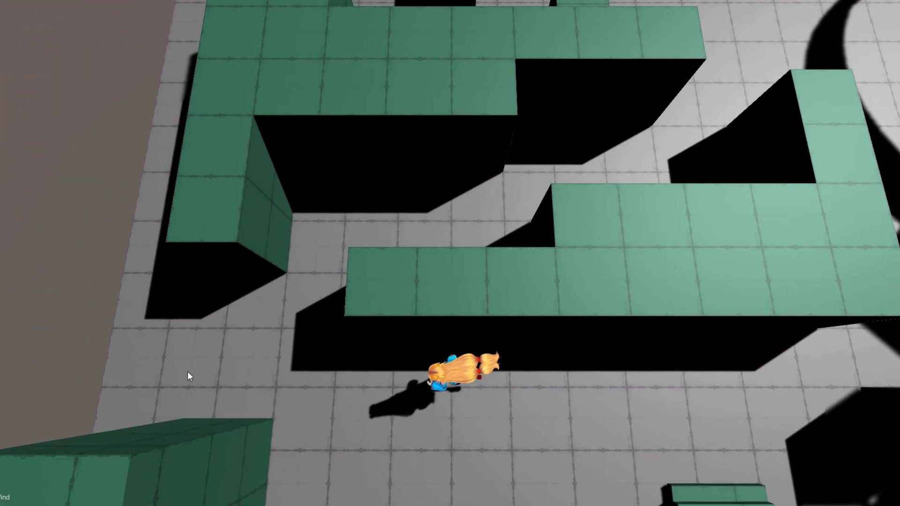
{"action": "left_click", "coordinate": [187, 372]}
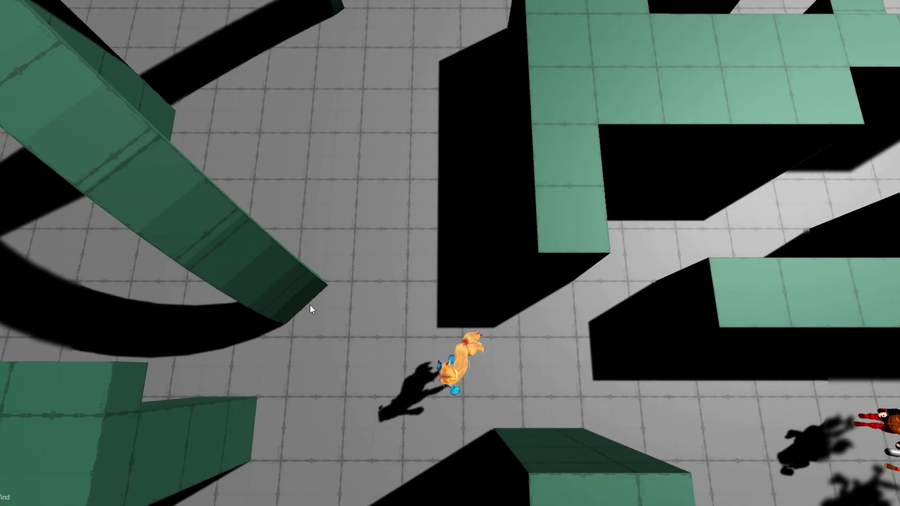
Test crossing between the adjoining scenes by running the player around the arches and blocks near their border.
{"action": "left_click", "coordinate": [420, 162]}
{"action": "left_click", "coordinate": [290, 274]}
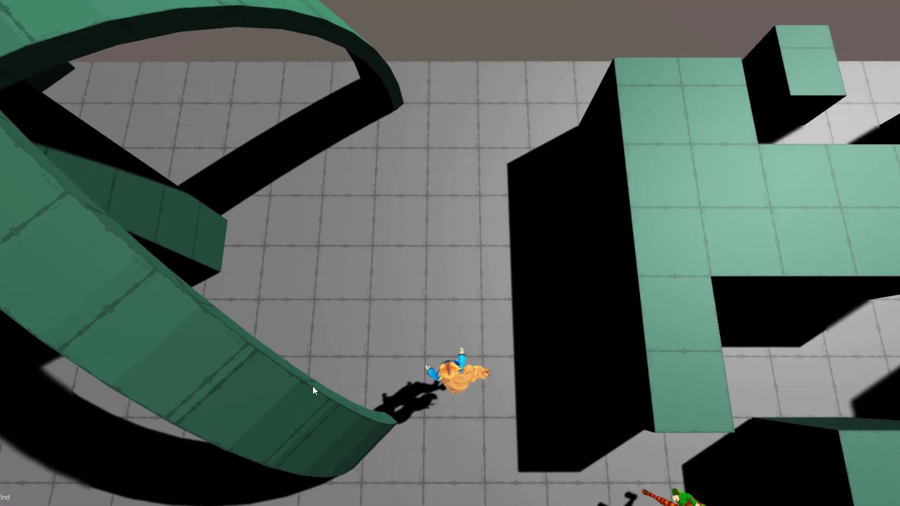
{"action": "left_click", "coordinate": [243, 487]}
{"action": "left_click", "coordinate": [572, 462]}
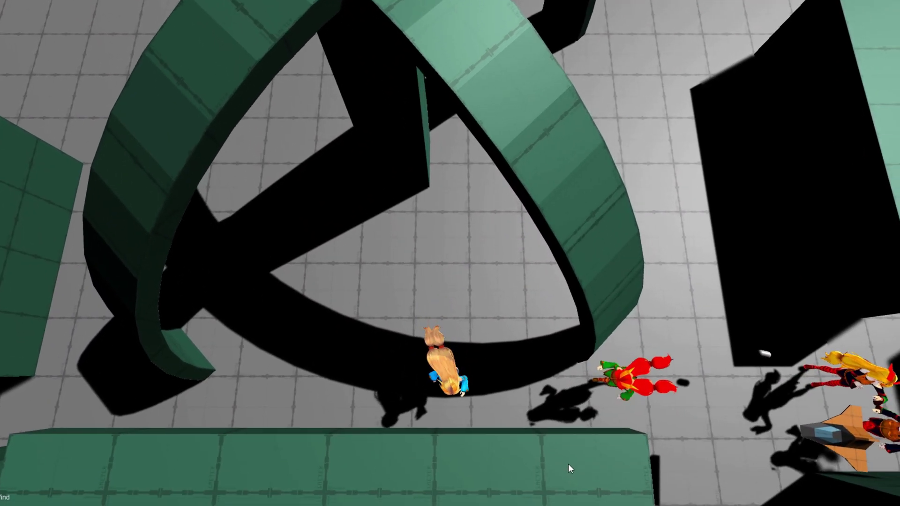
{"action": "left_click", "coordinate": [545, 241]}
{"action": "left_click", "coordinate": [776, 133]}
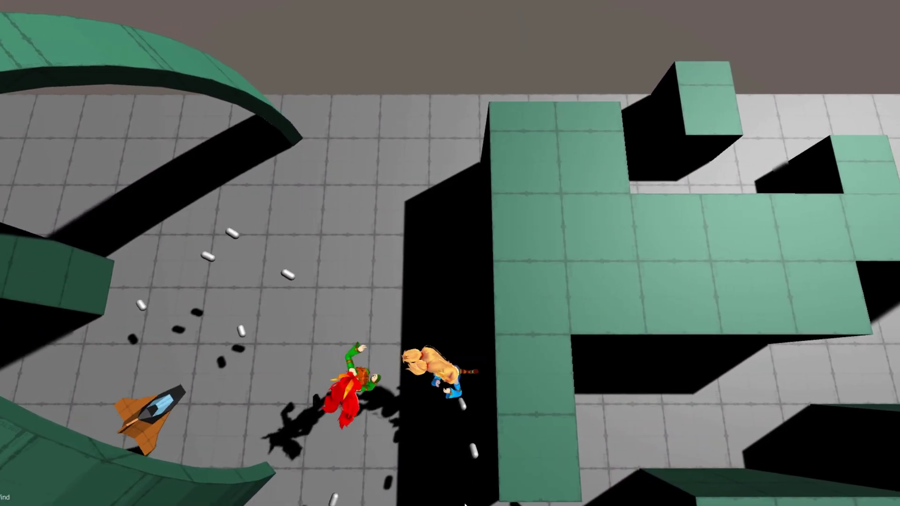
{"action": "key", "text": "s"}
{"action": "key", "text": "w"}
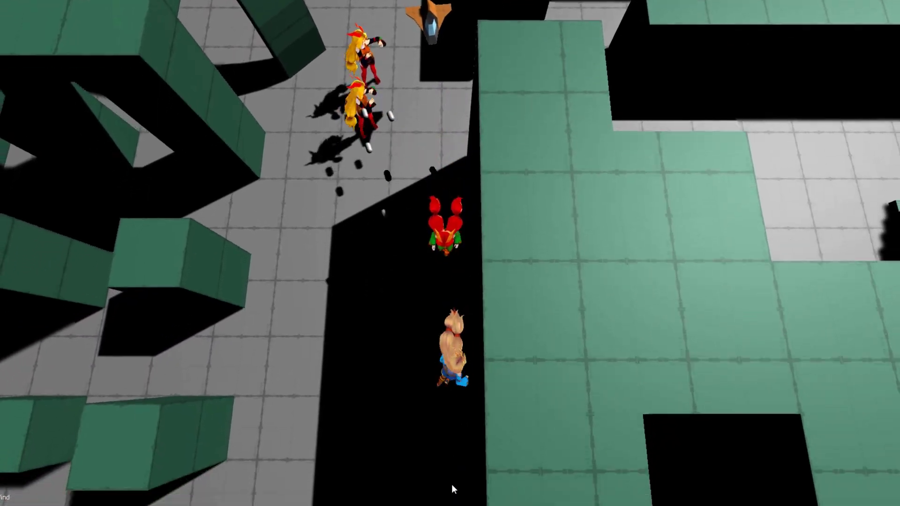
Run the player up and down along the scene border to check how the enemies follow it.
{"action": "left_click", "coordinate": [224, 446]}
{"action": "left_click", "coordinate": [417, 477]}
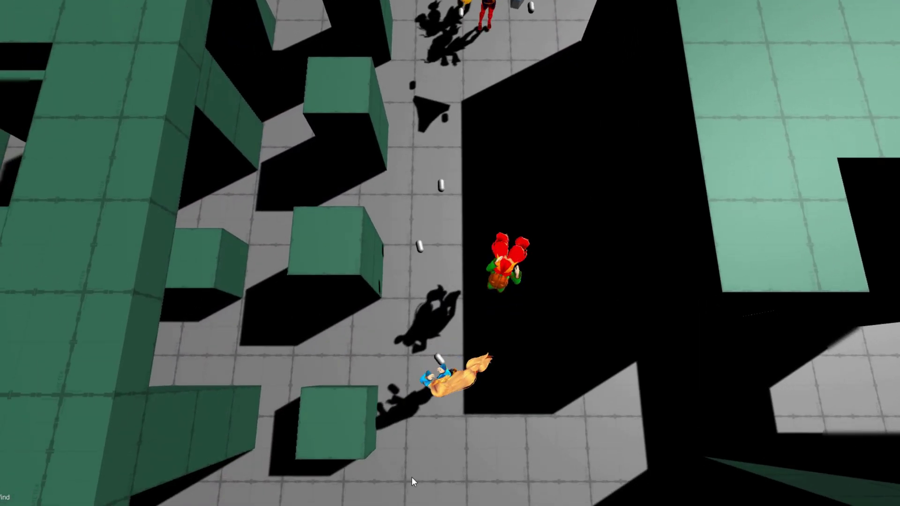
{"action": "left_click", "coordinate": [646, 448]}
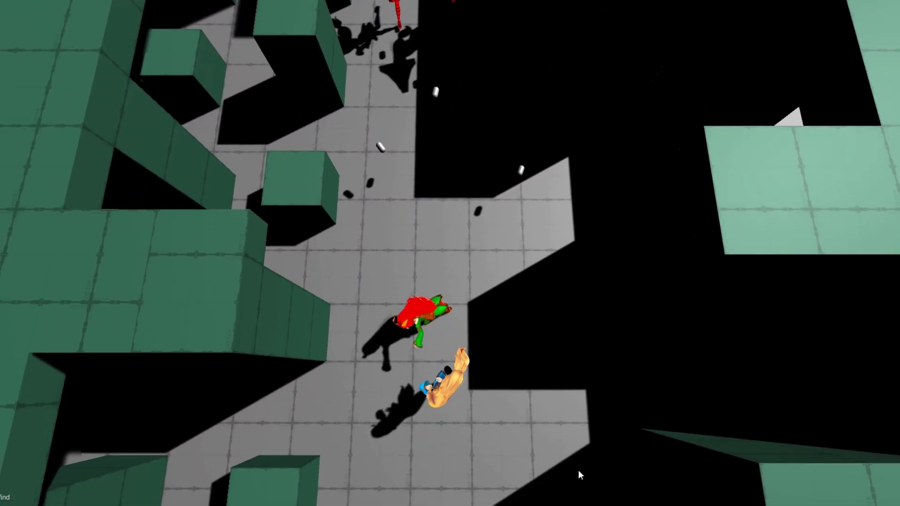
{"action": "left_click", "coordinate": [596, 446]}
{"action": "left_click", "coordinate": [314, 399]}
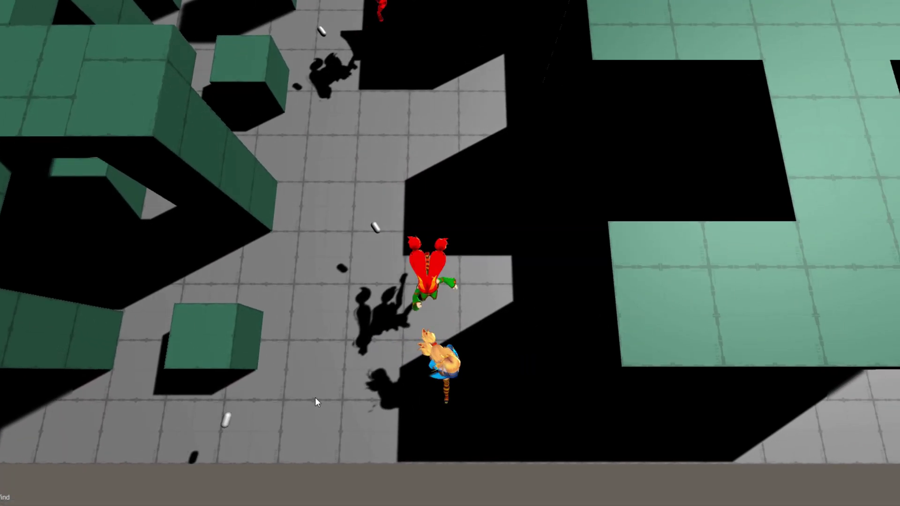
{"action": "left_click", "coordinate": [392, 235]}
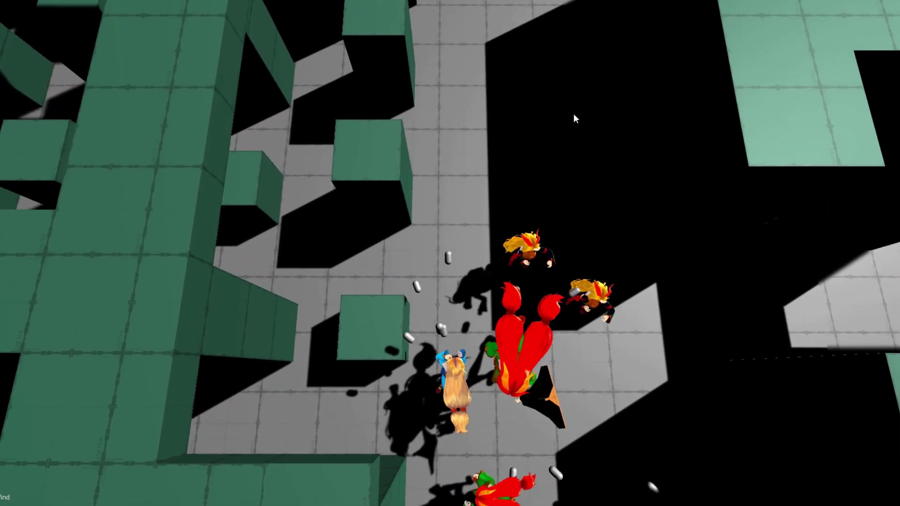
{"action": "left_click", "coordinate": [574, 117]}
{"action": "left_click", "coordinate": [401, 114]}
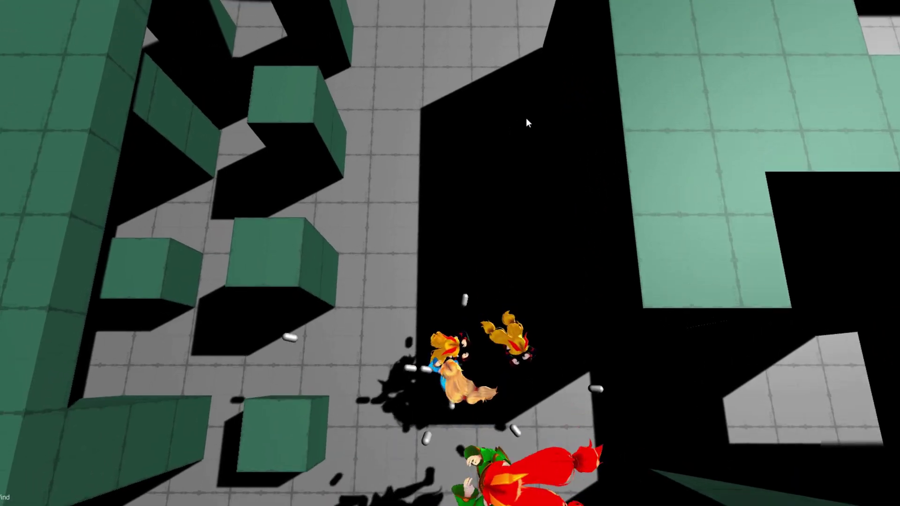
{"action": "left_click", "coordinate": [532, 119]}
{"action": "left_click", "coordinate": [461, 121]}
{"action": "left_click", "coordinate": [325, 292]}
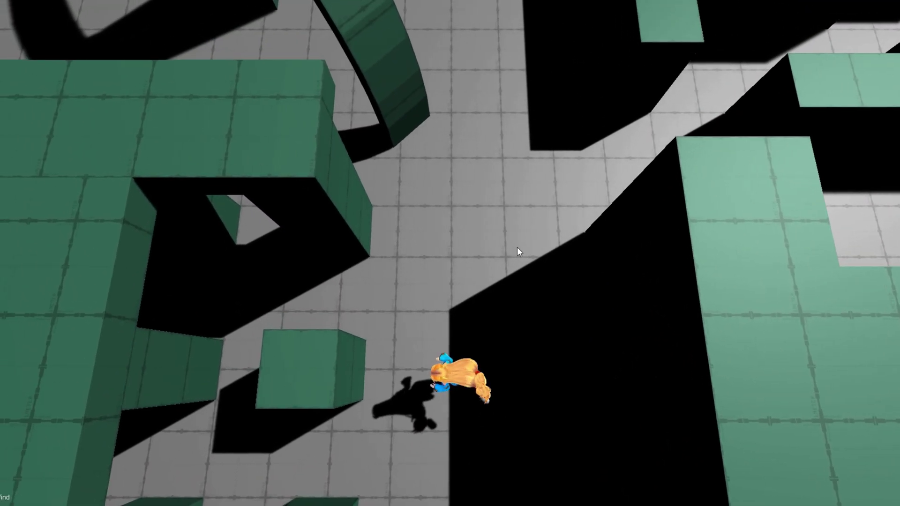